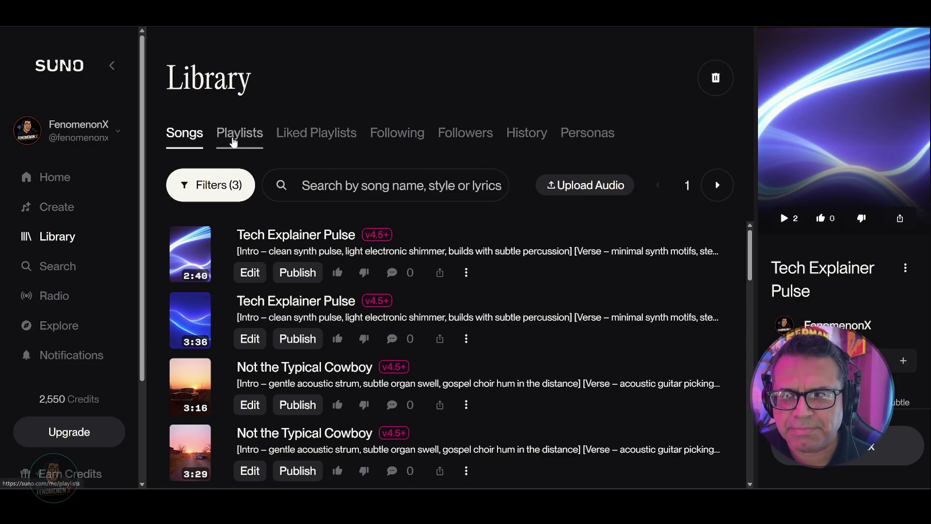
Create a playlist named "New Playlist" and add the first "Tech Explainer Pulse" song in the library to it.
click(234, 142)
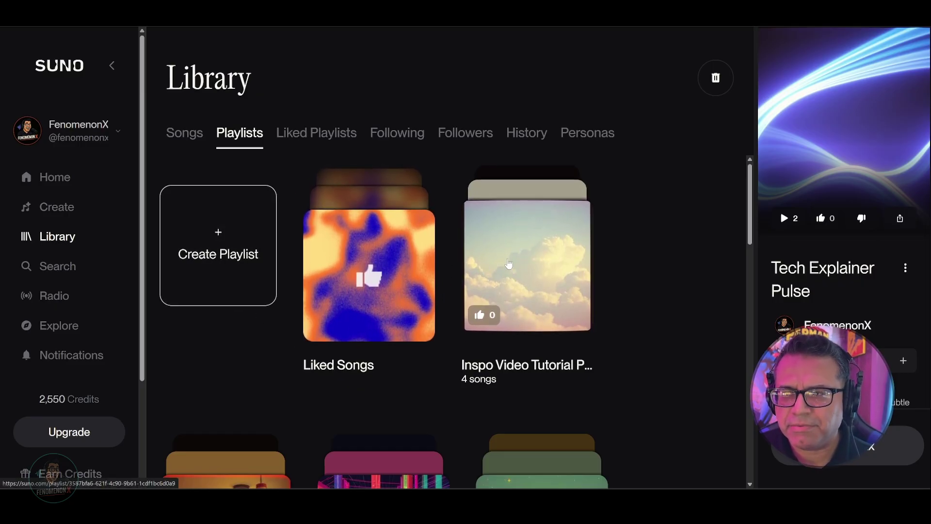
click(59, 244)
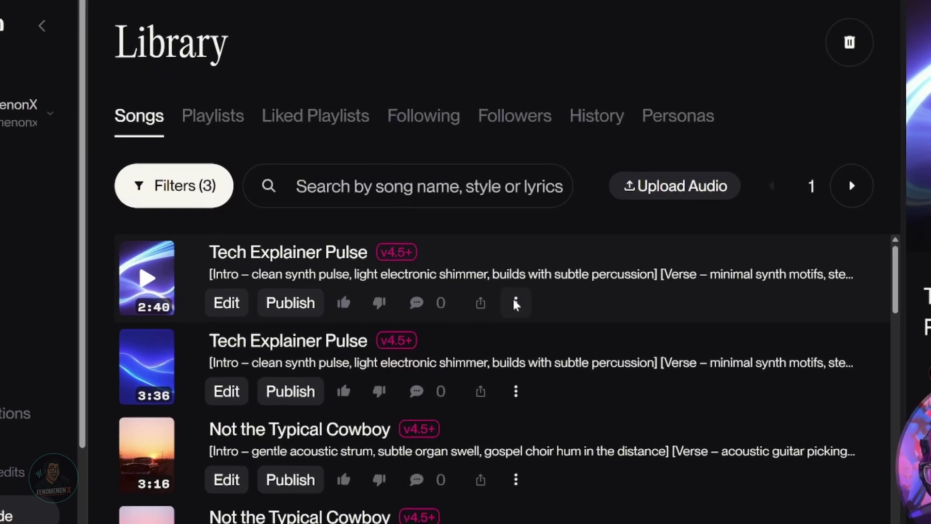
click(516, 304)
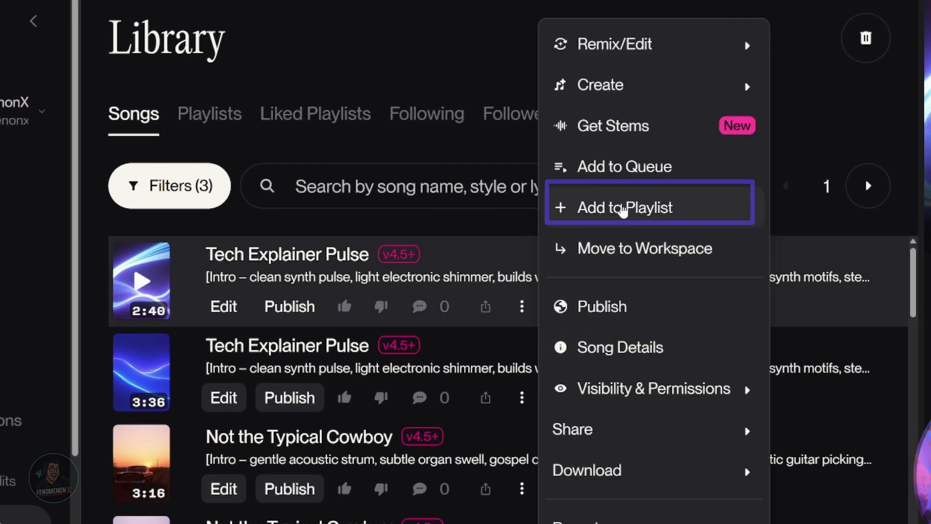
click(629, 209)
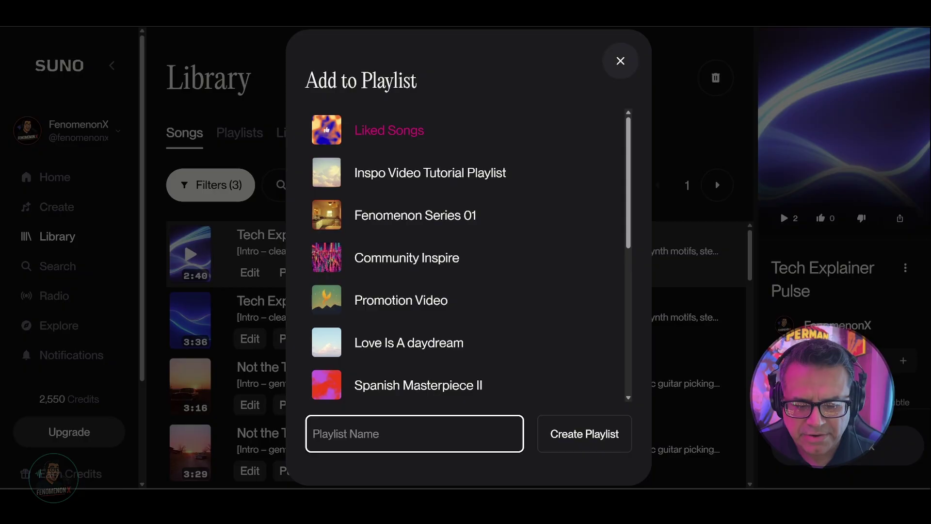
text(New Playlist)
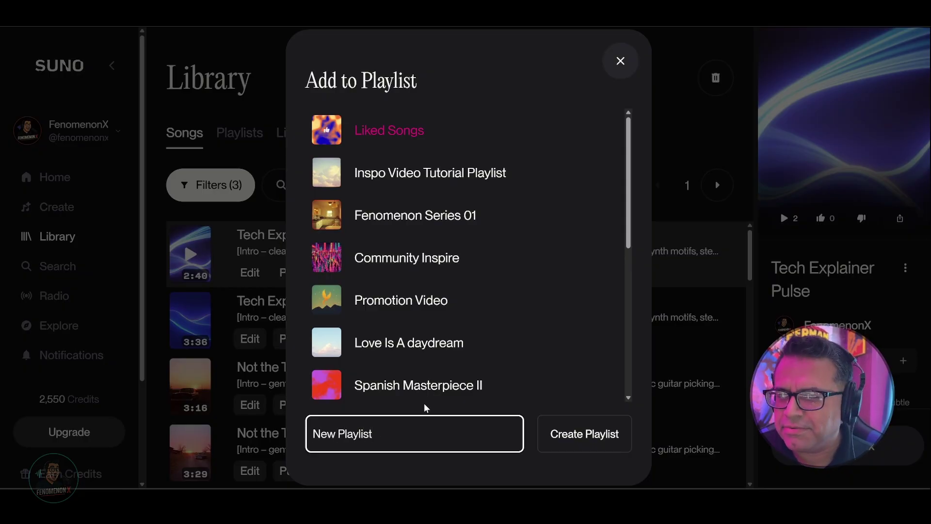
click(573, 430)
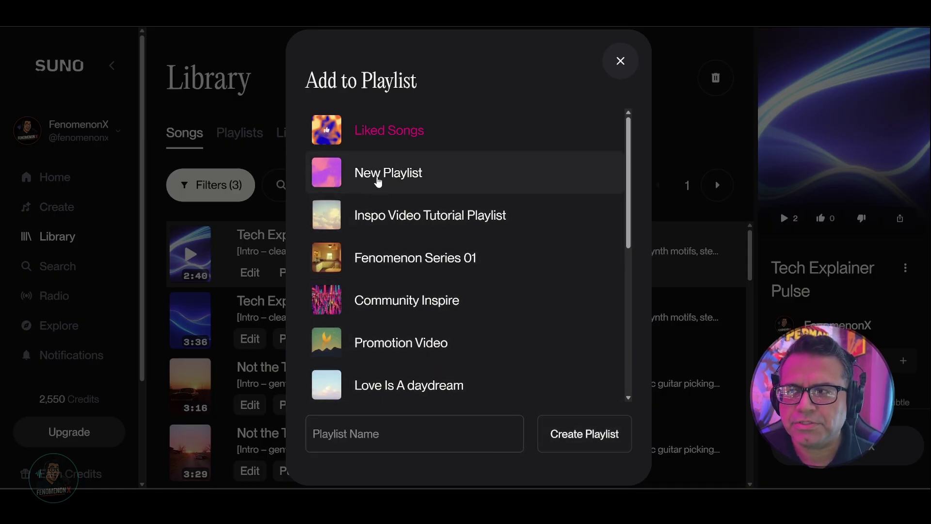
click(392, 180)
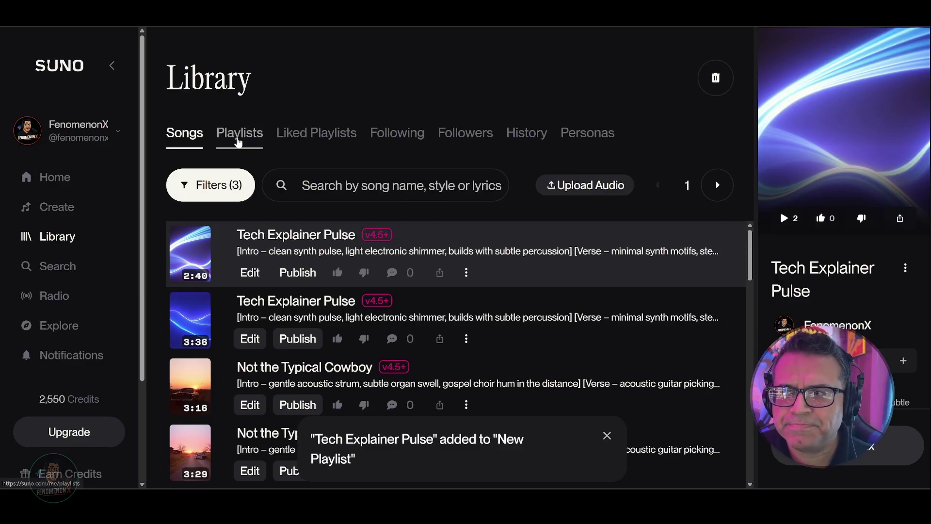
Open the "Inspo Video Tutorial Playlist" from the playlists in the library.
click(239, 135)
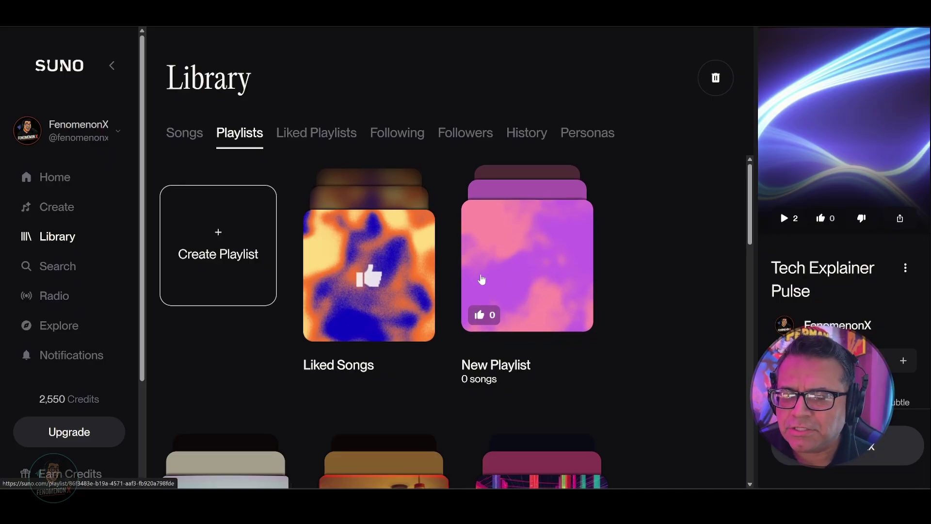
scroll(523, 244, down, 2)
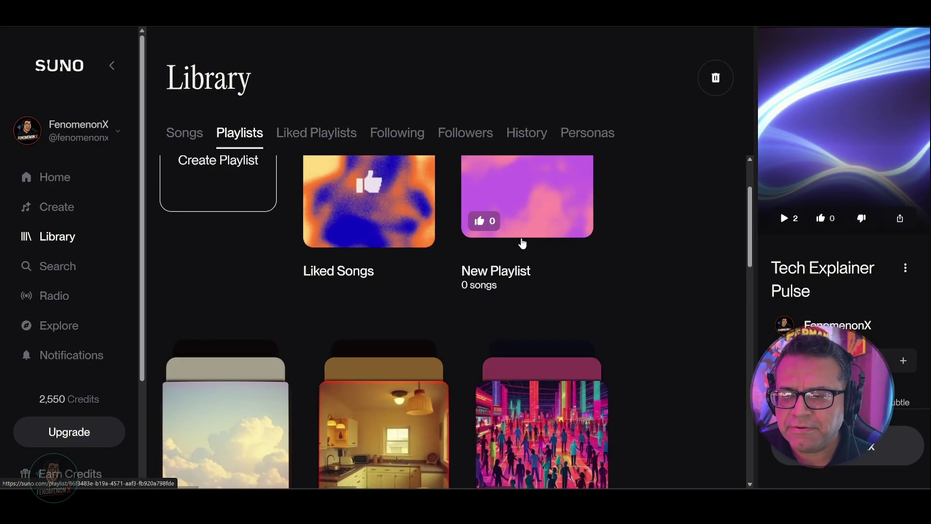
scroll(522, 243, down, 3)
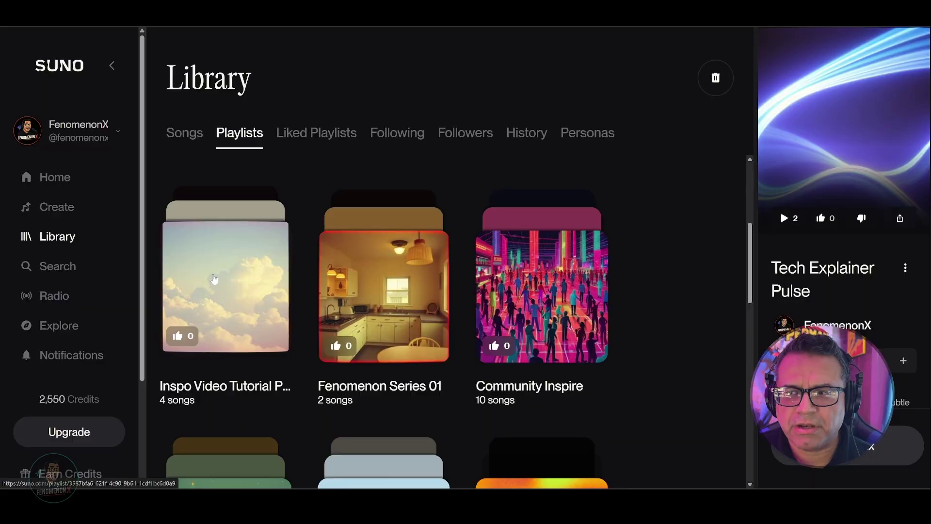
click(219, 271)
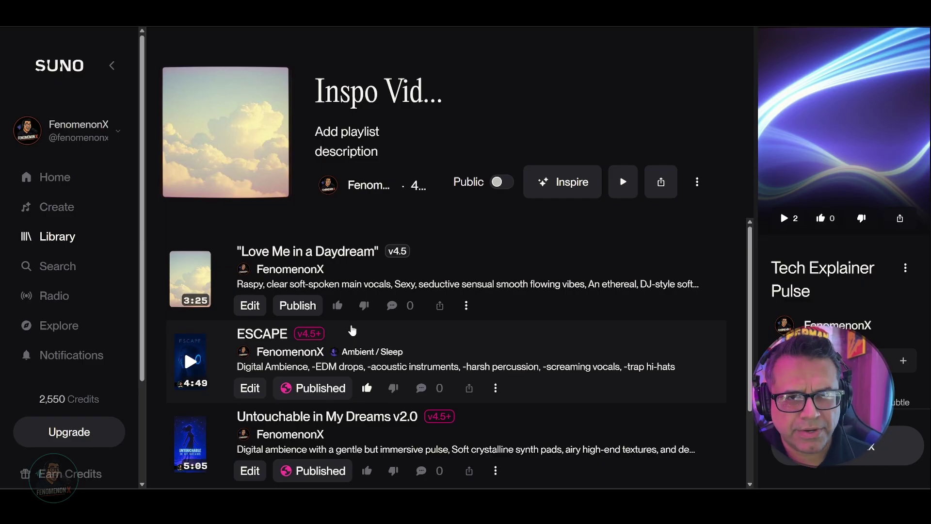
Review the songs in the Inspo Video Tutorial Playlist, including their style descriptions and model versions.
scroll(352, 330, down, 2)
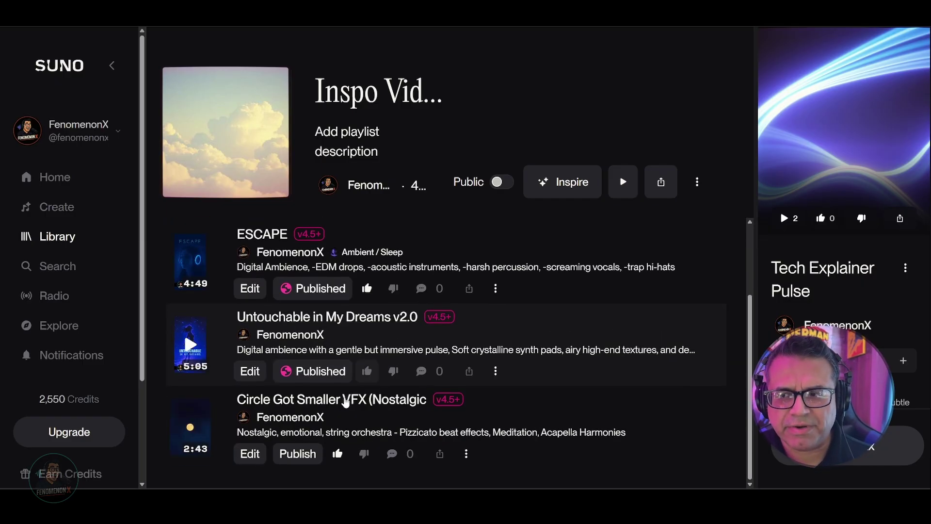
scroll(350, 337, up, 2)
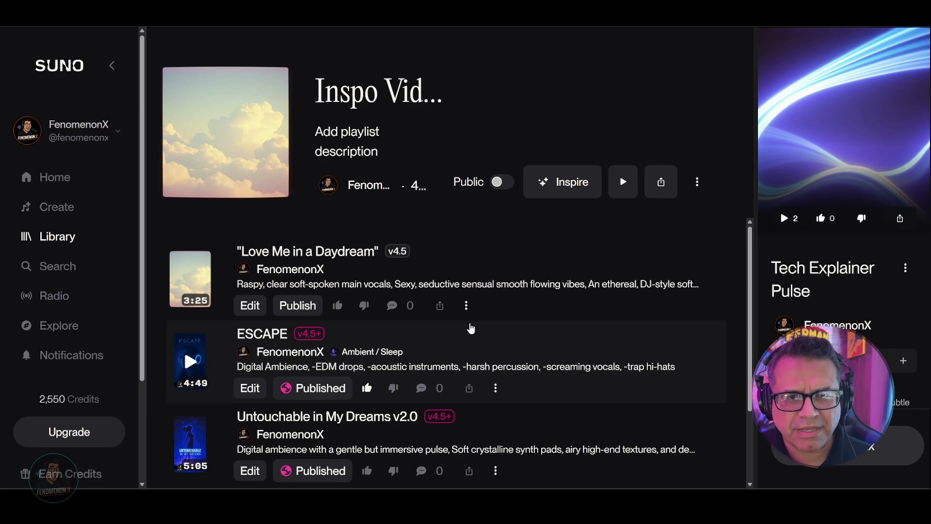
scroll(468, 310, down, 2)
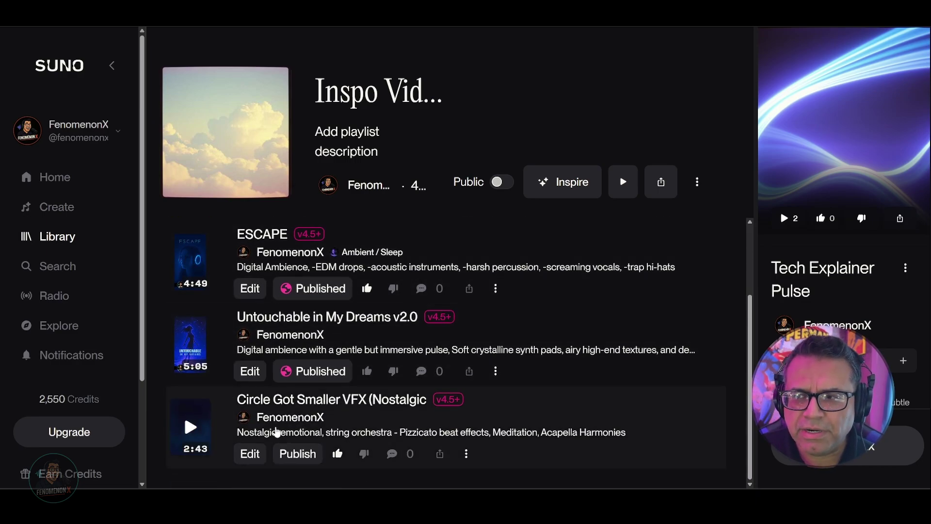
scroll(295, 381, up, 2)
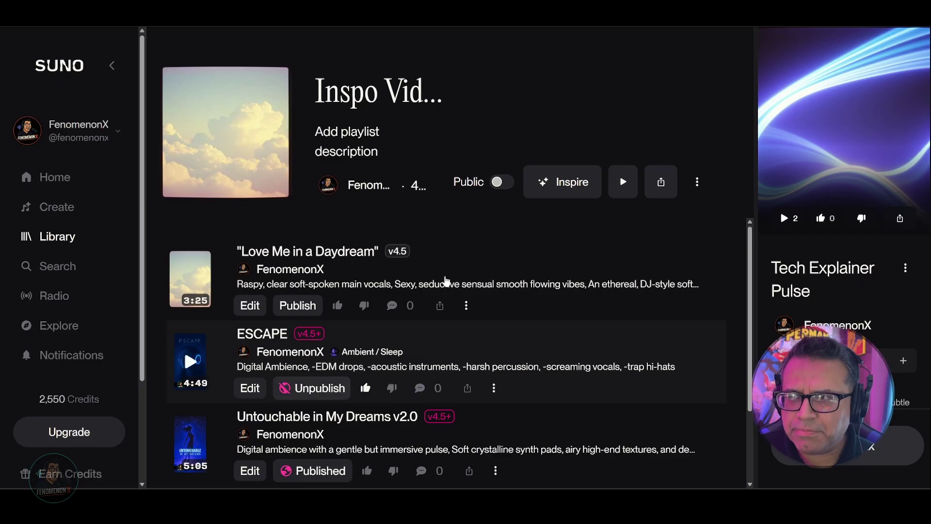
scroll(326, 291, down, 2)
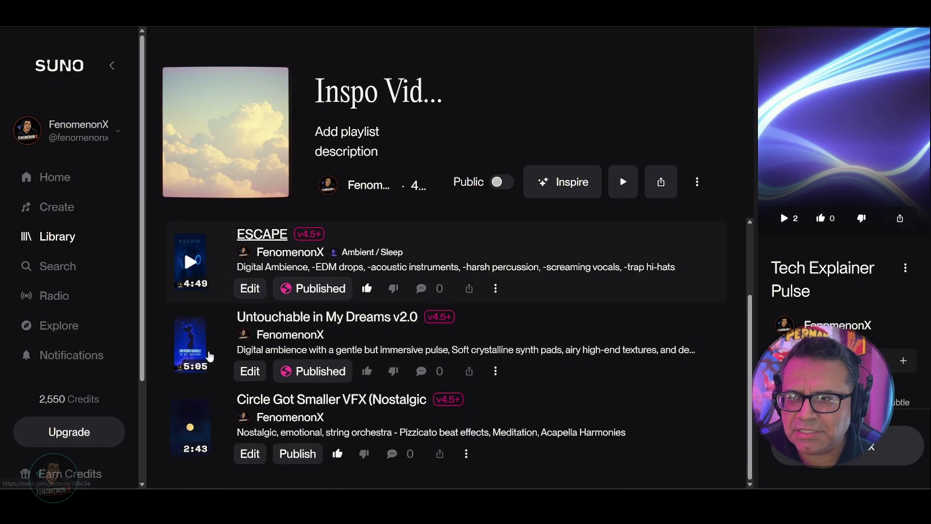
scroll(291, 355, up, 1)
scroll(272, 367, up, 1)
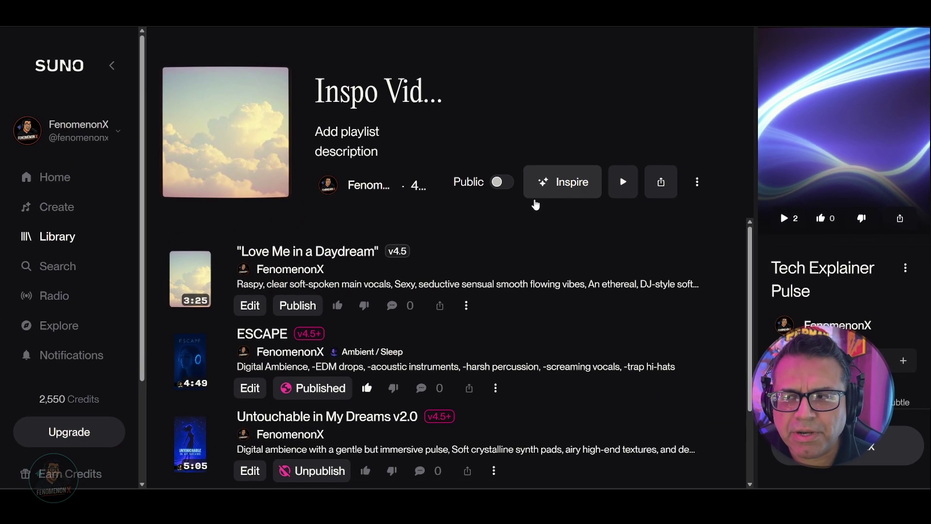
scroll(160, 406, down, 1)
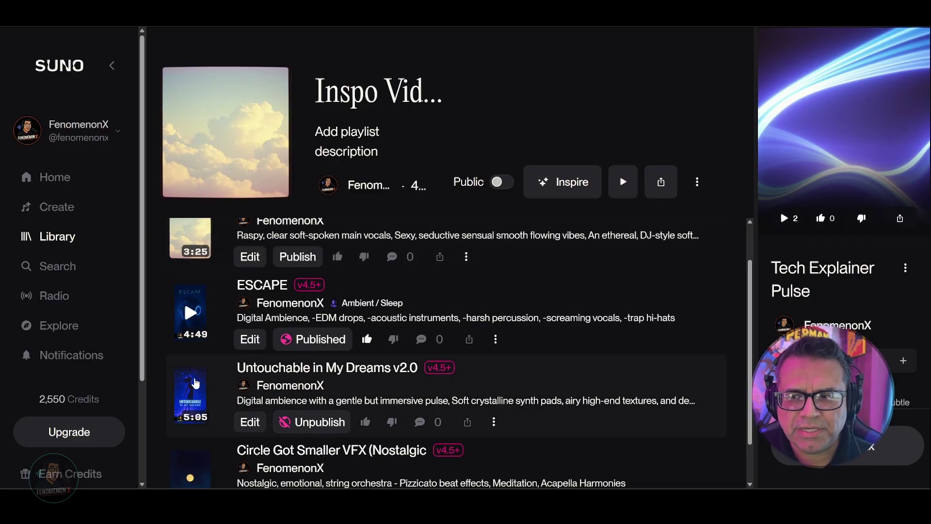
scroll(196, 402, down, 1)
scroll(197, 431, up, 2)
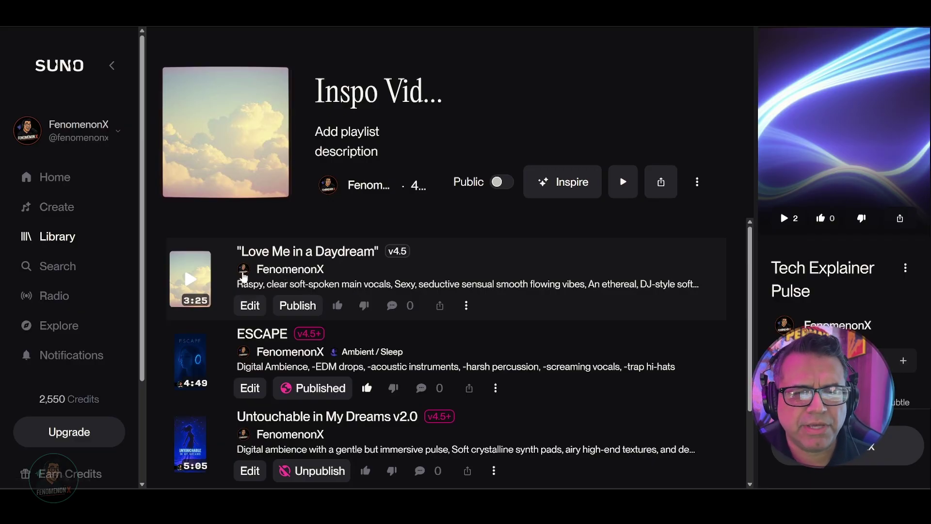
scroll(244, 277, down, 2)
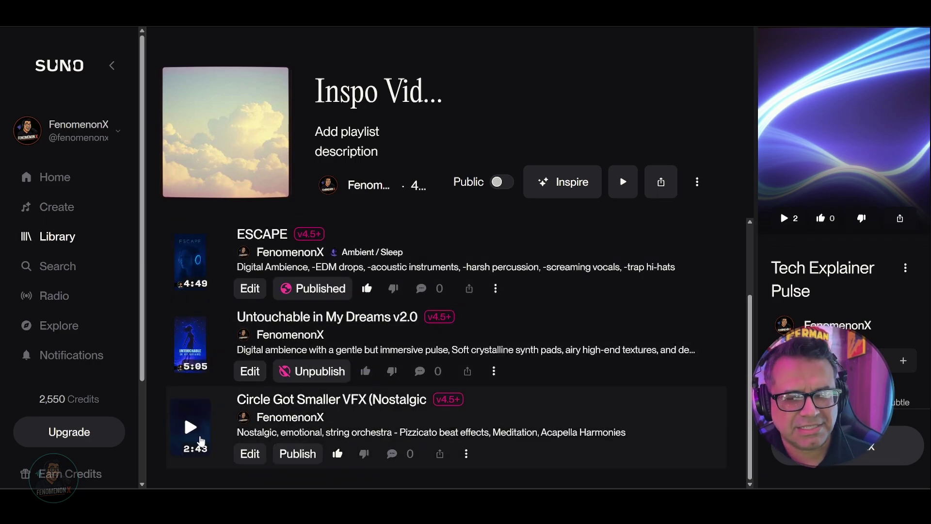
scroll(201, 441, up, 2)
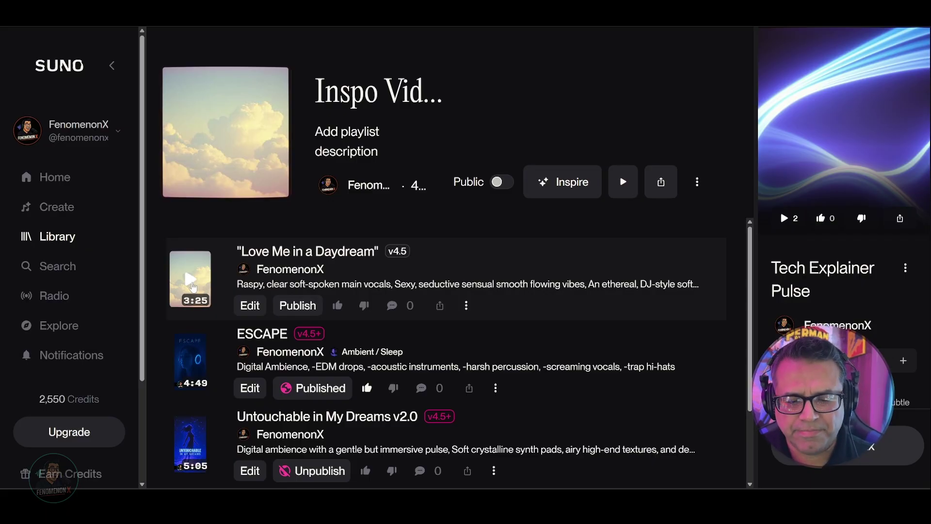
Preview "Love Me in a Daydream" from a point shortly after its start, and pause playback.
click(190, 280)
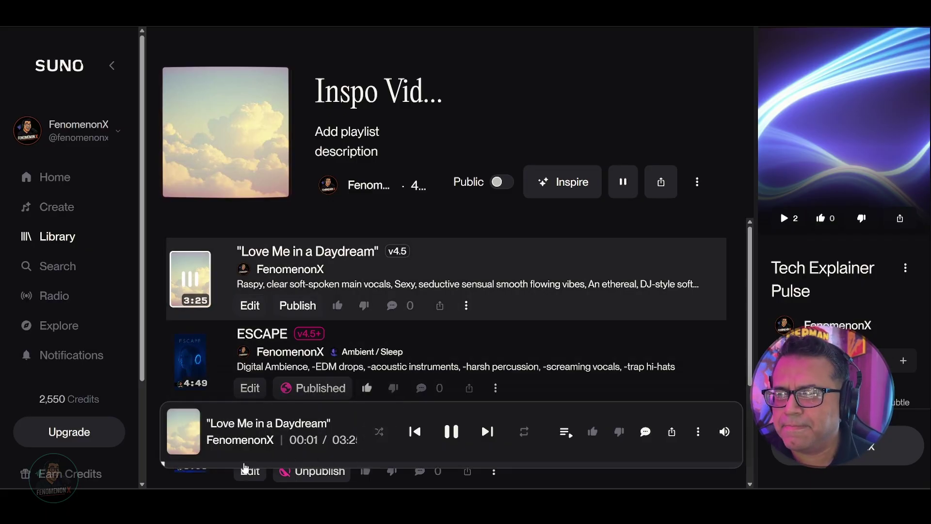
click(224, 464)
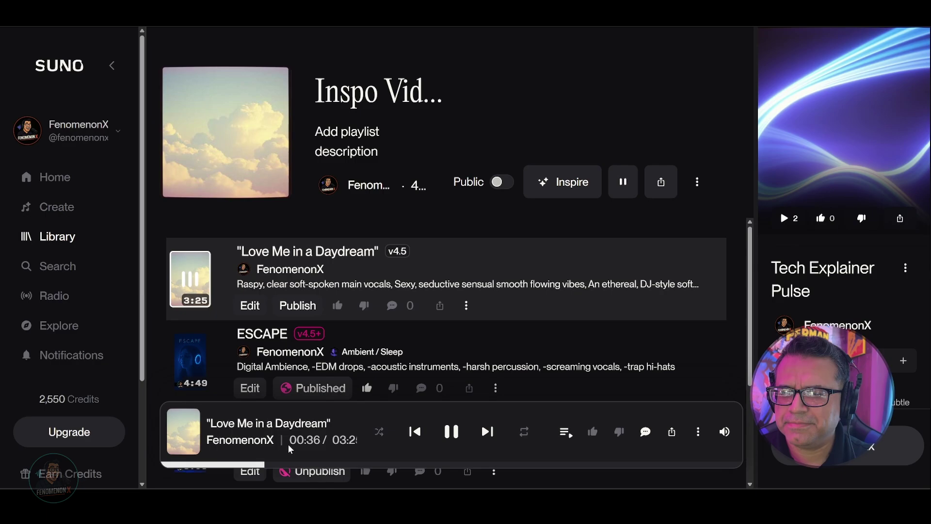
click(451, 432)
Preview "ESCAPE" from a point shortly after its start and "Untouchable in My Dreams v2.0", pausing each one.
click(190, 361)
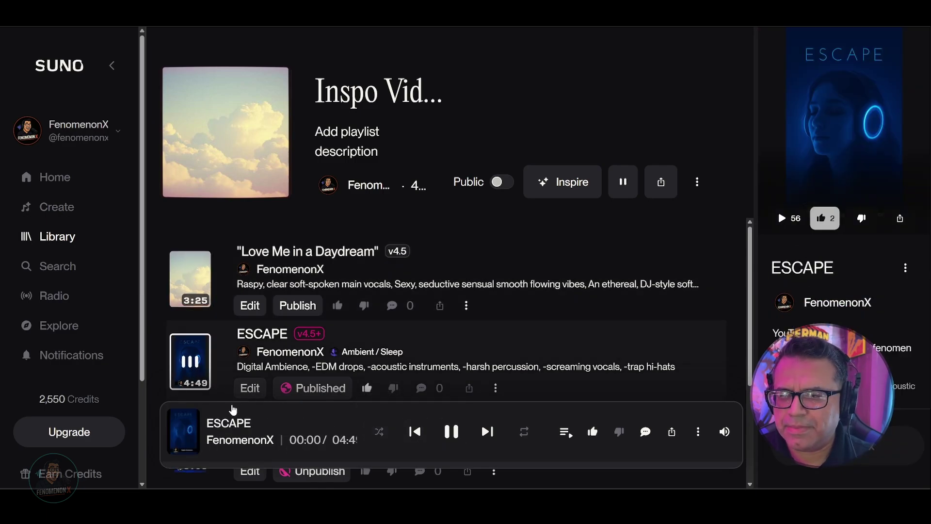
click(233, 466)
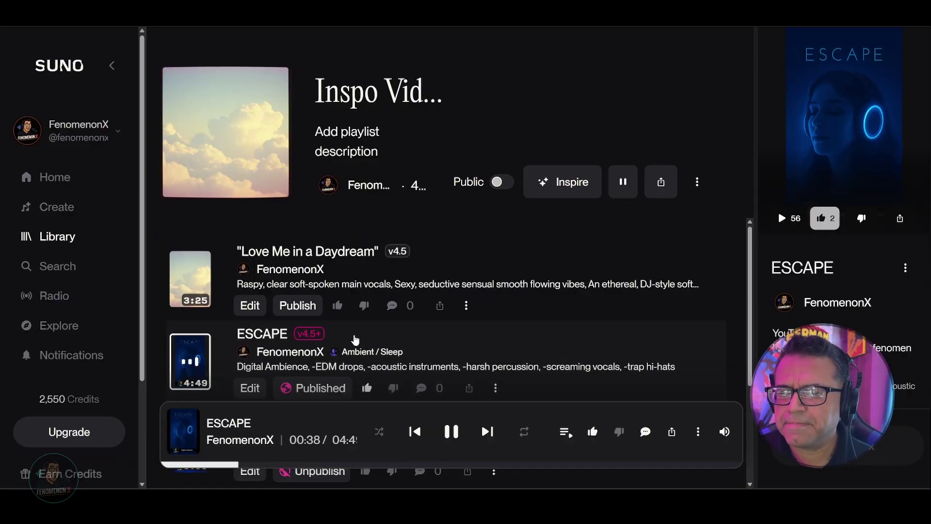
scroll(355, 339, down, 2)
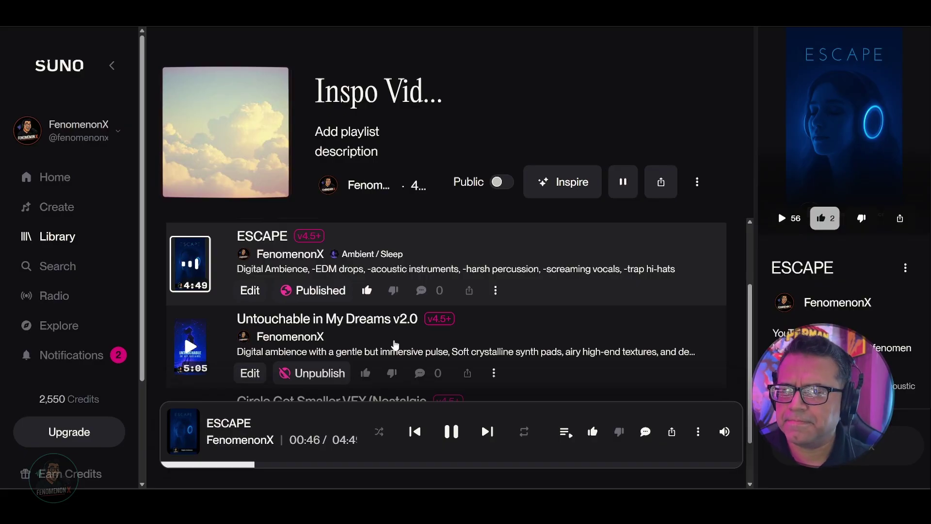
click(452, 433)
click(196, 354)
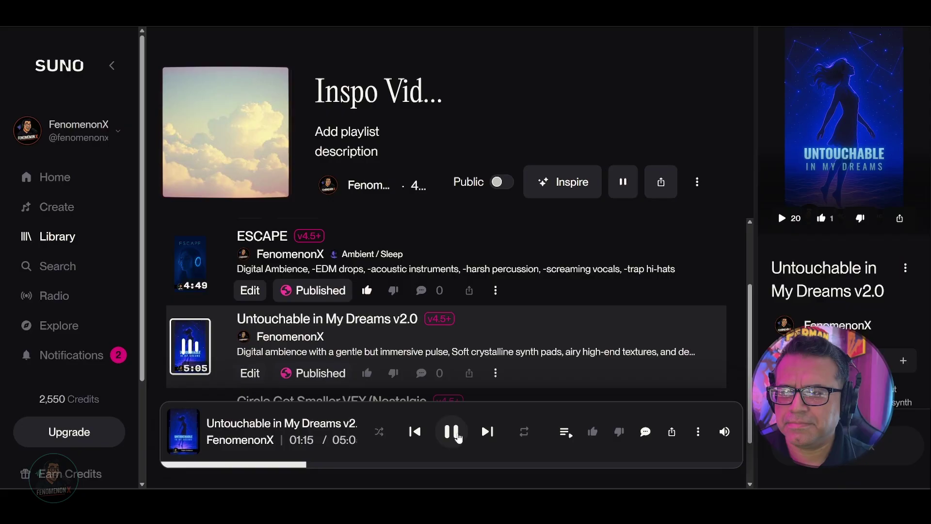
click(452, 432)
Preview the last playlist song, "Circle Got Smaller VFX (Nostalgic", and pause it.
scroll(358, 384, down, 1)
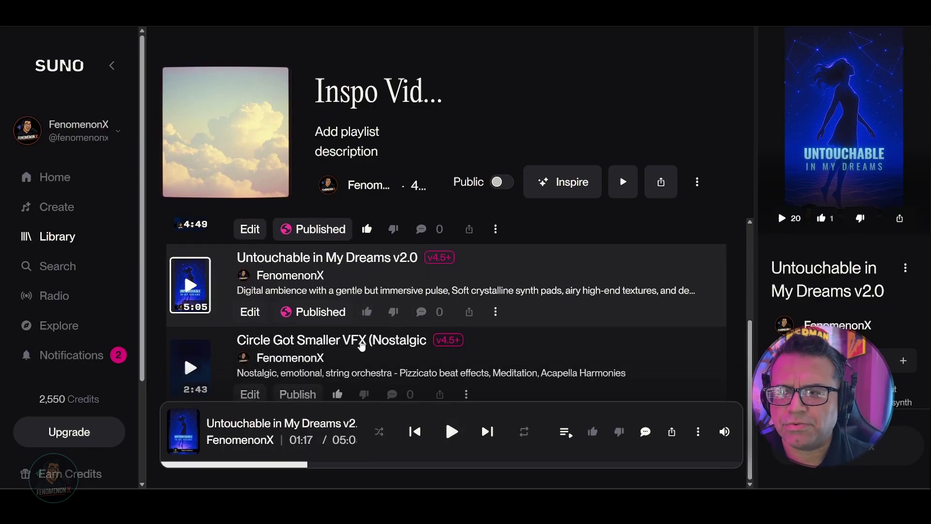
scroll(359, 345, up, 3)
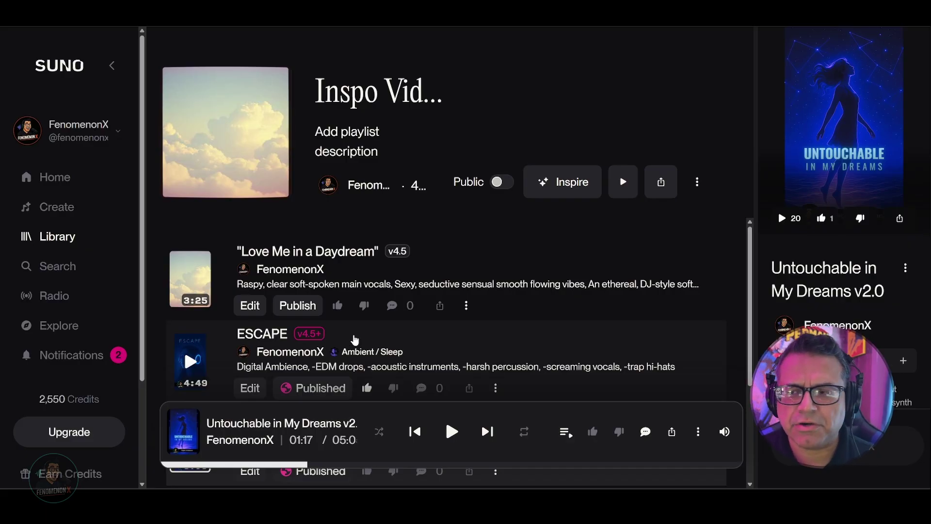
scroll(356, 340, down, 3)
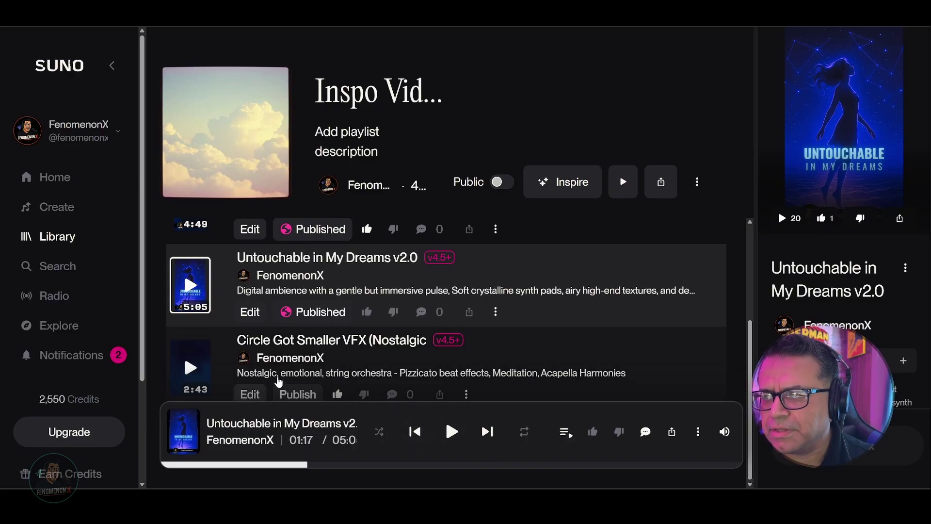
click(190, 368)
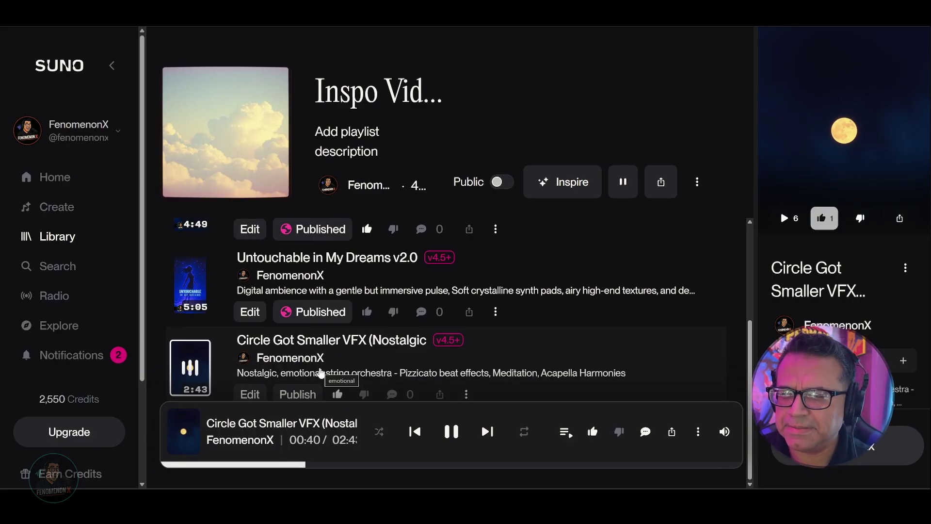
click(448, 440)
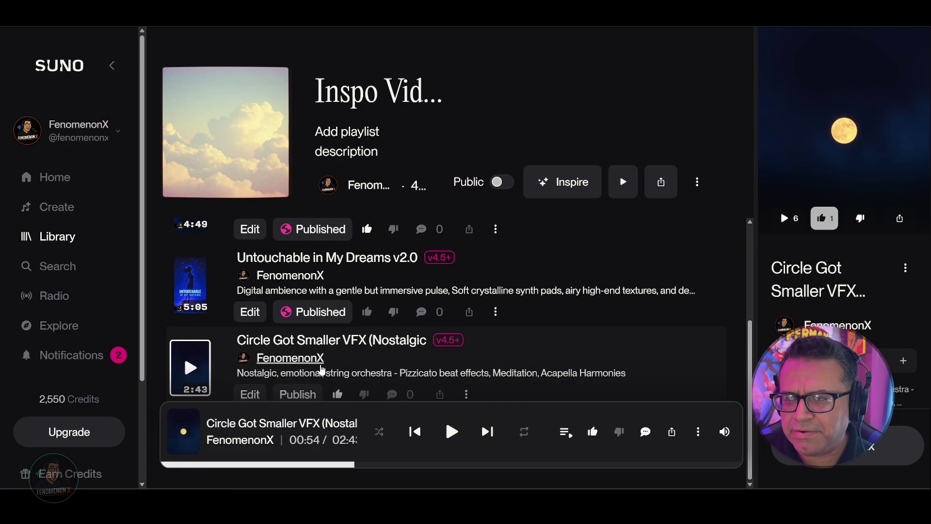
Start a remix that reuses the styles and lyrics of "Circle Got Smaller VFX (Nostalgic".
click(467, 394)
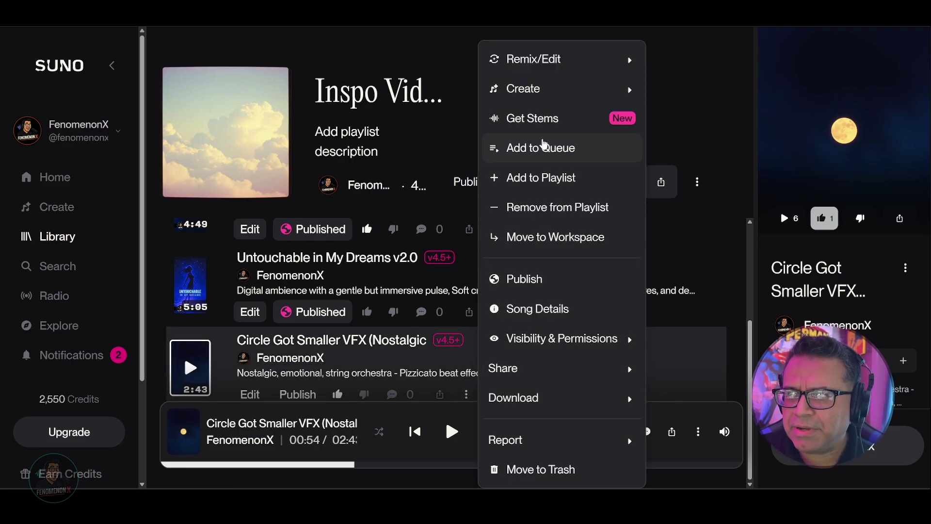
mouse_move(561, 62)
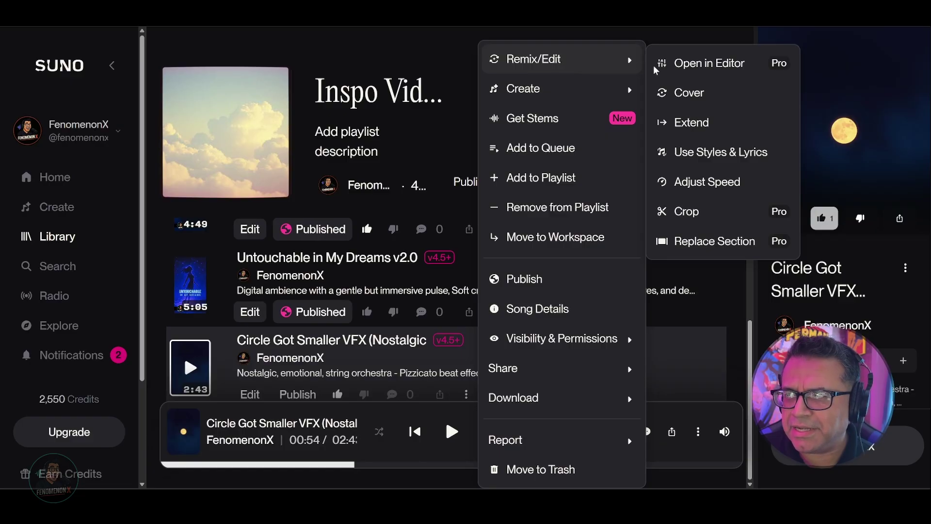
click(706, 158)
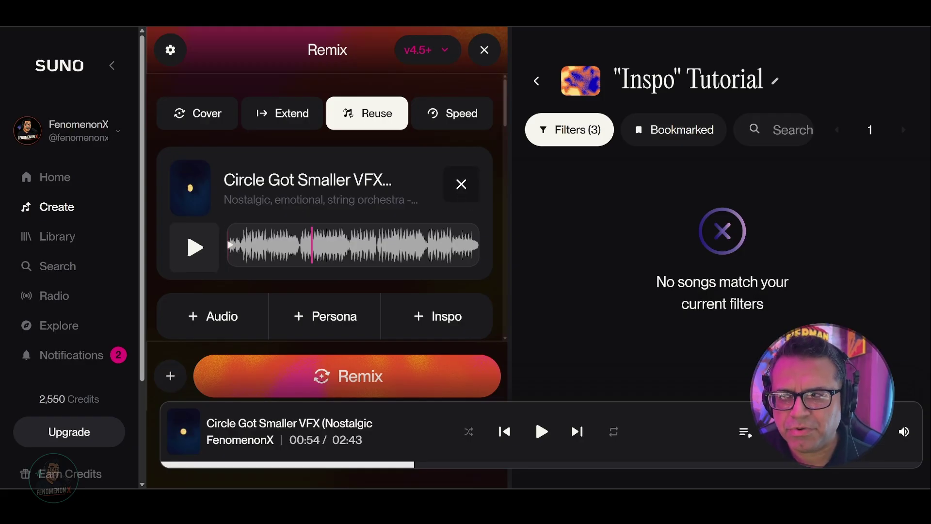
Remove the attached source song from the remix and clear all the reused style tags.
click(461, 184)
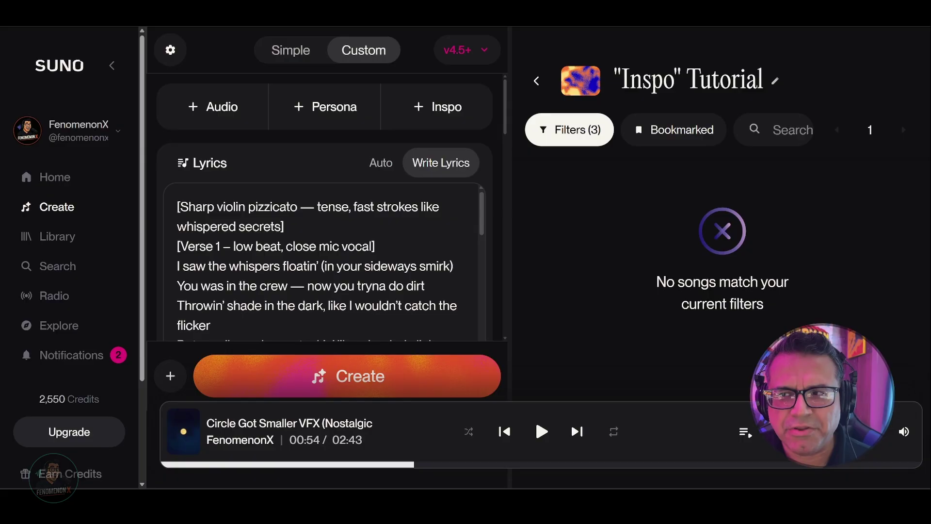
scroll(388, 339, down, 15)
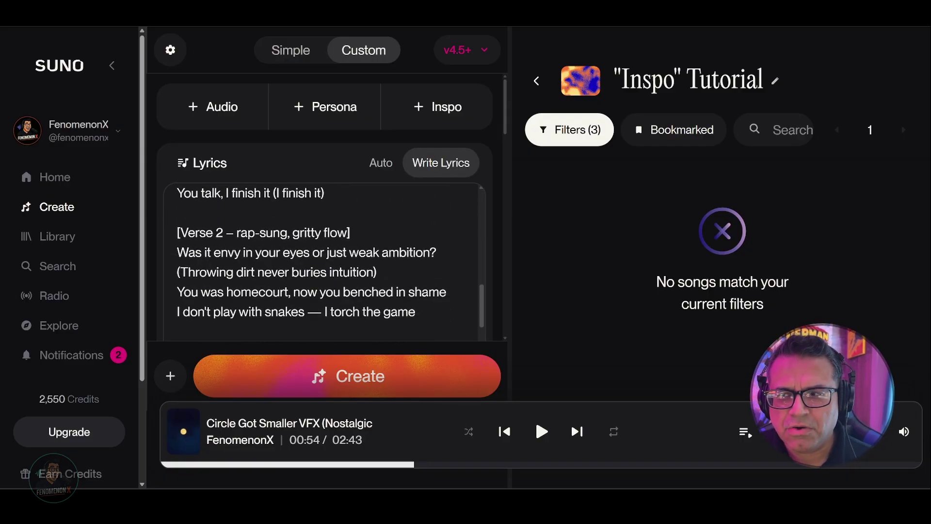
scroll(323, 262, down, 5)
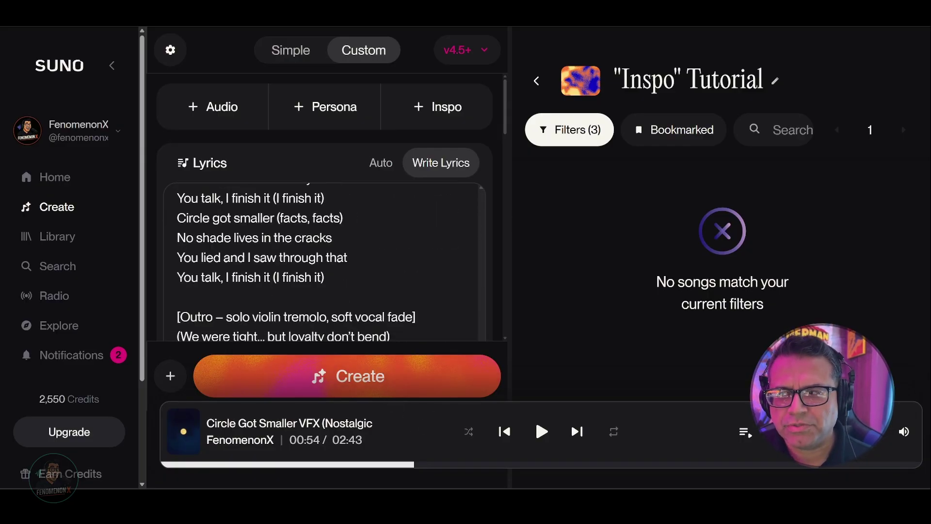
scroll(499, 311, down, 5)
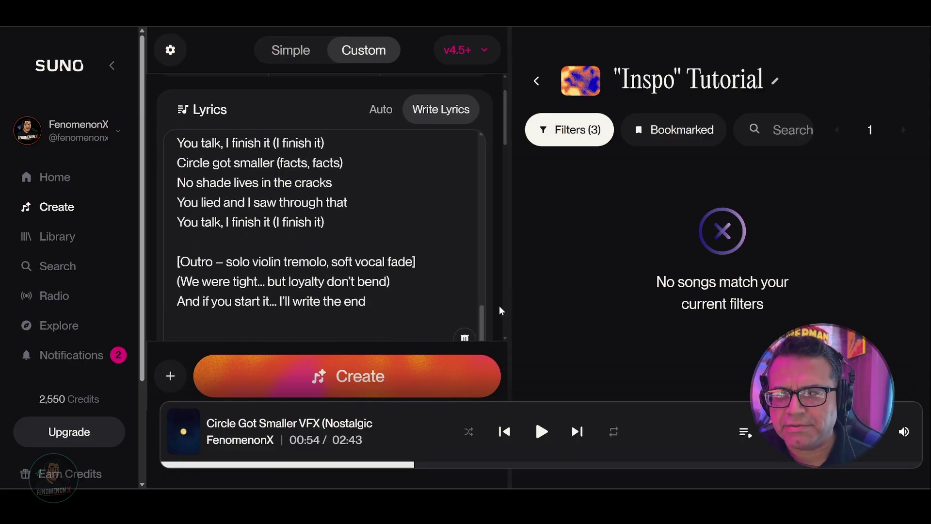
scroll(499, 305, down, 2)
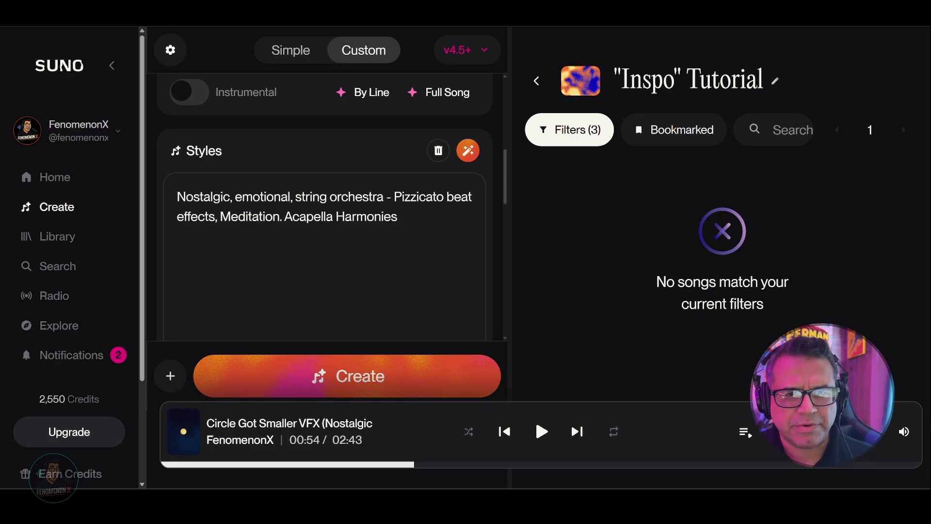
drag(398, 217, 96, 189)
key(BackSpace)
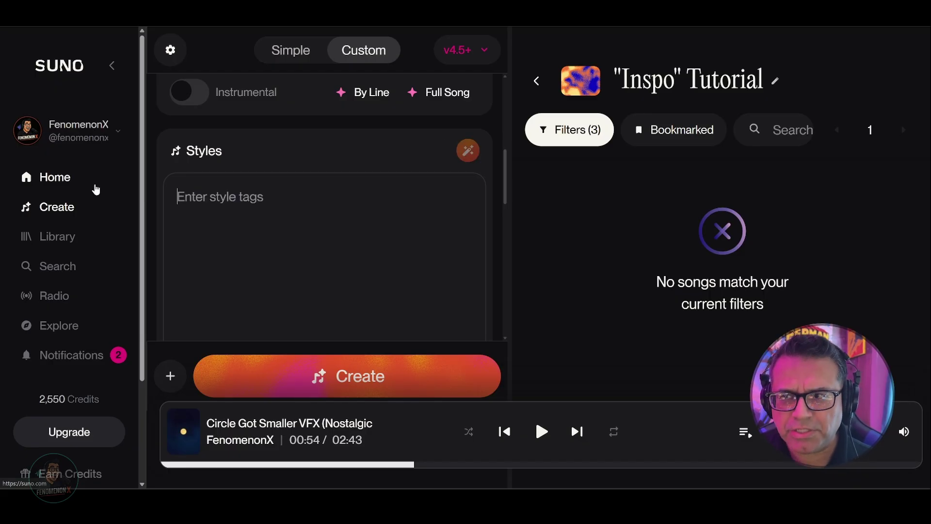
Review the reused lyrics and the styles section of the song form.
scroll(325, 209, up, 8)
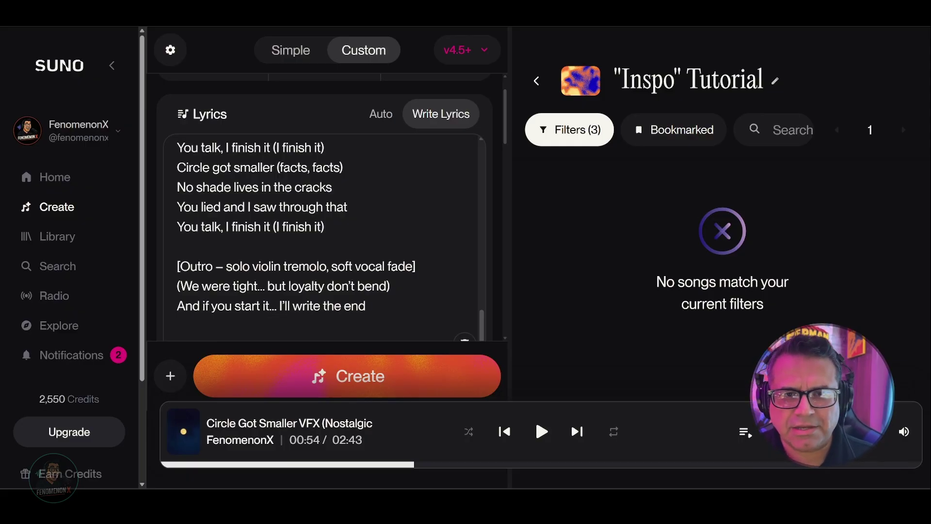
scroll(325, 208, down, 8)
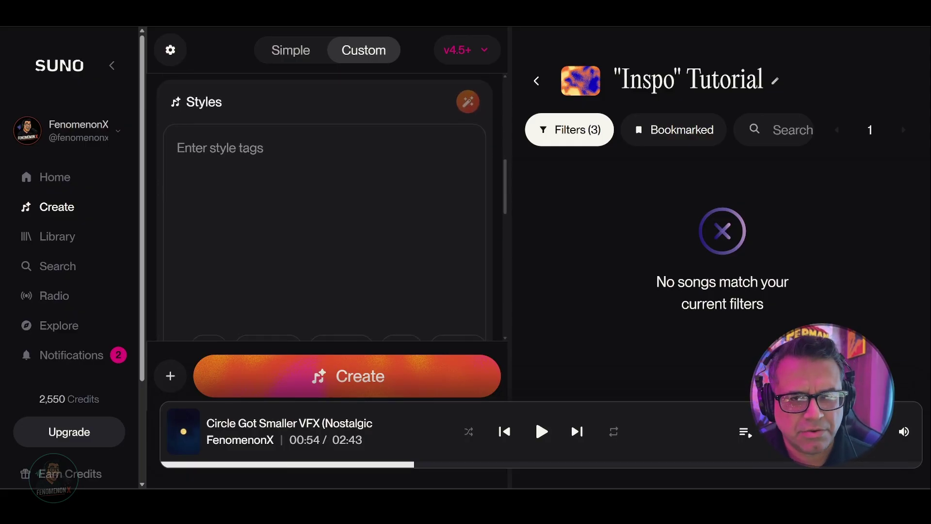
scroll(325, 208, up, 10)
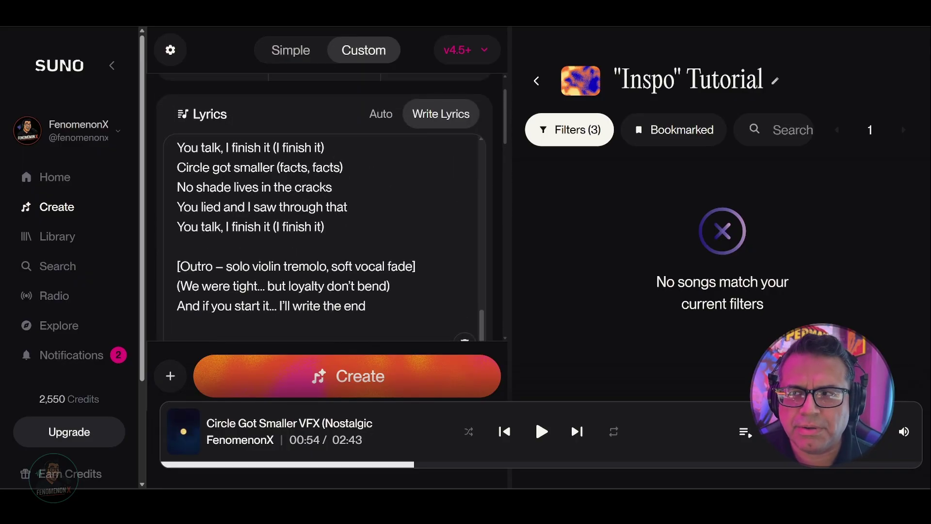
scroll(325, 218, down, 5)
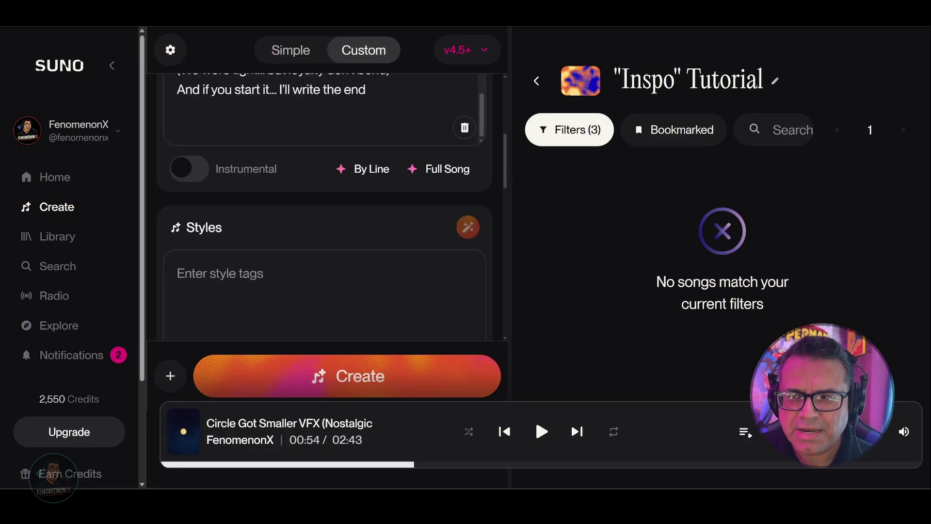
click(223, 148)
scroll(324, 204, up, 10)
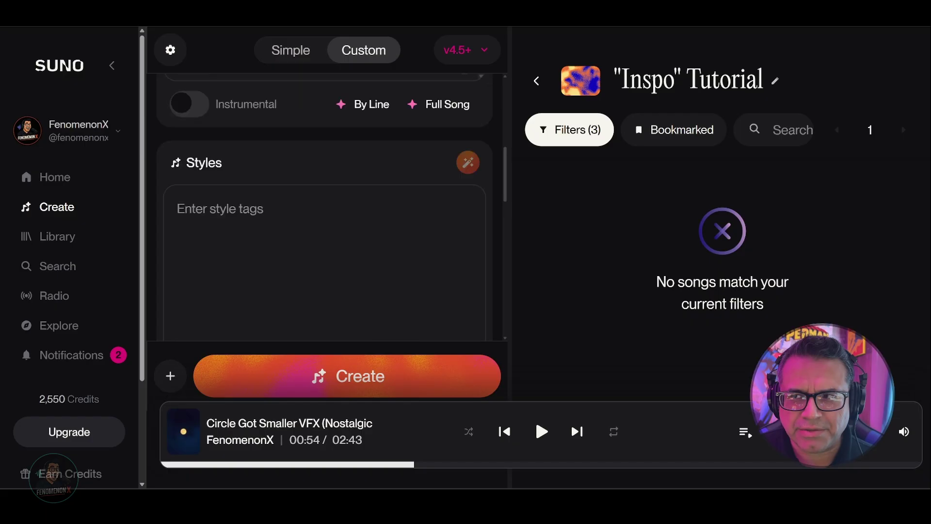
scroll(320, 169, up, 2)
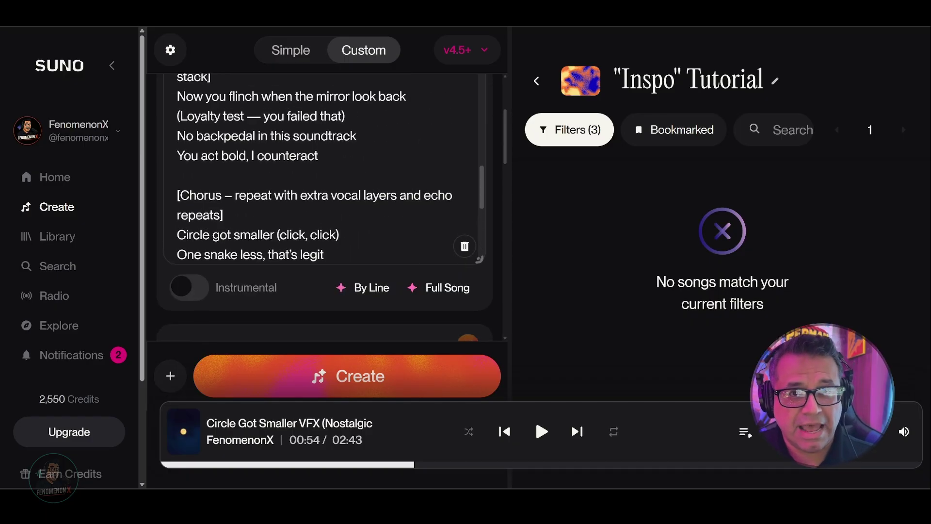
scroll(320, 167, up, 15)
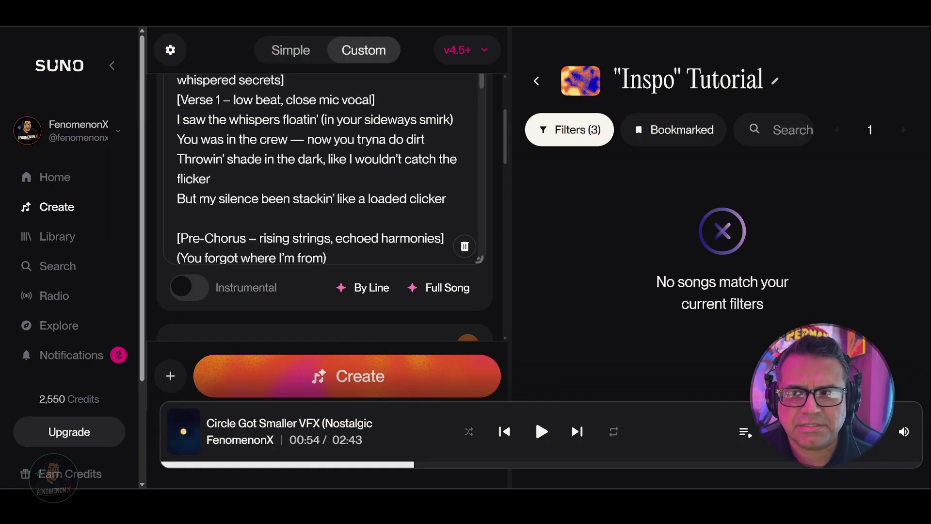
Add the "Inspo Video Tutorial Playlist" as the inspiration for the new song.
scroll(325, 209, up, 3)
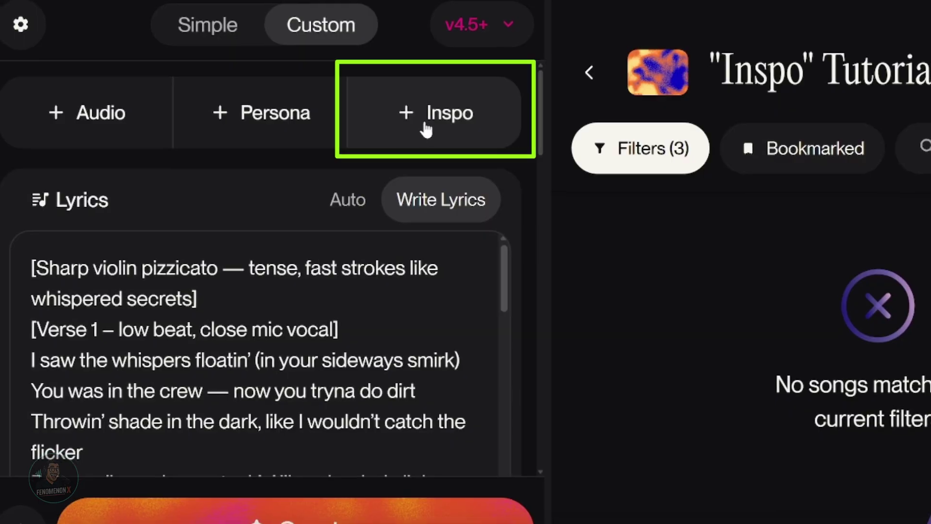
click(426, 127)
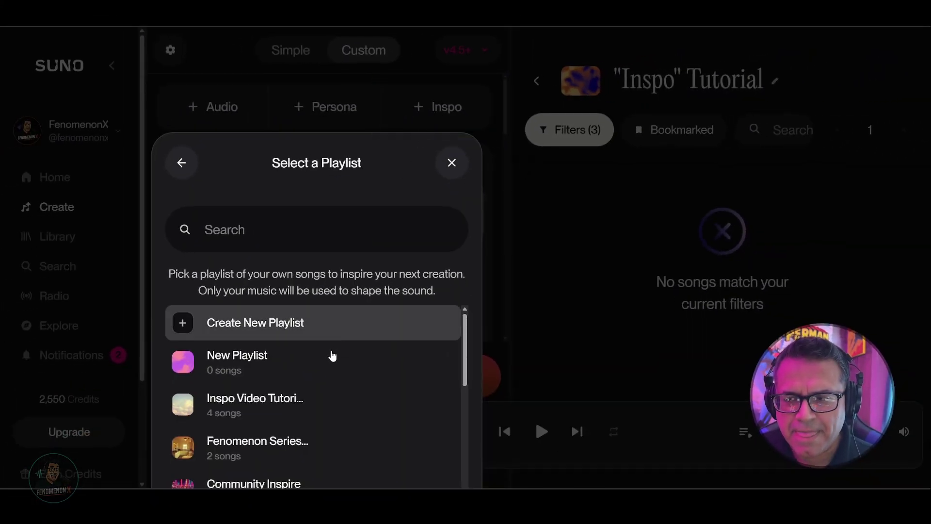
scroll(334, 359, down, 2)
scroll(330, 369, up, 2)
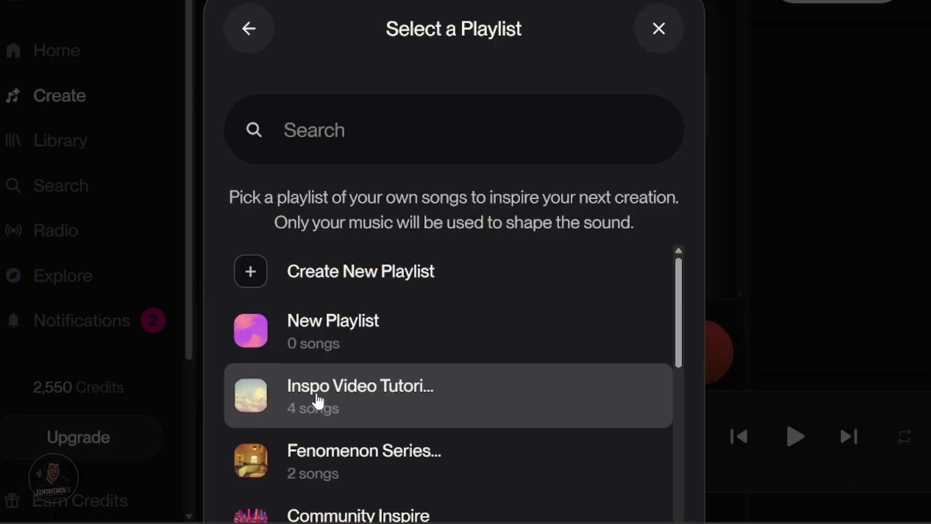
click(318, 401)
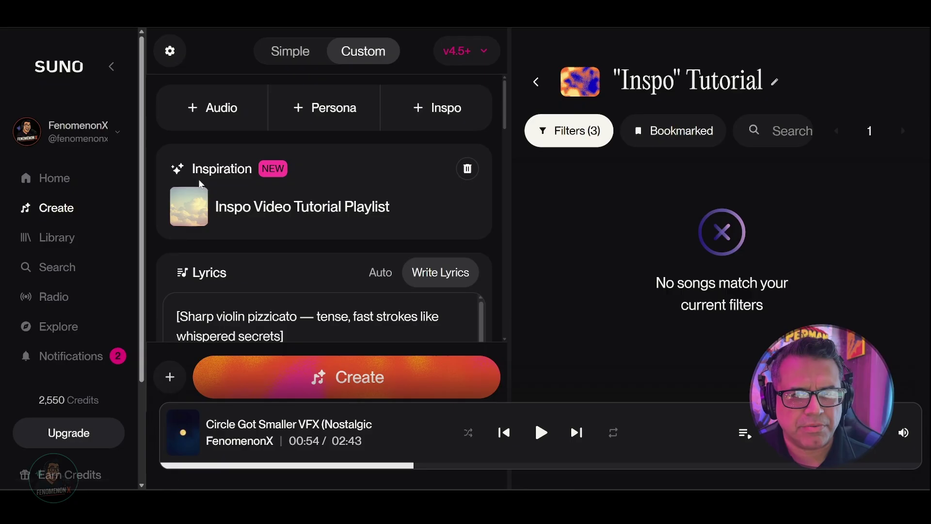
Examine the lyrics, styles and advanced options, including the weirdness, style influence and audio influence settings.
scroll(201, 183, down, 3)
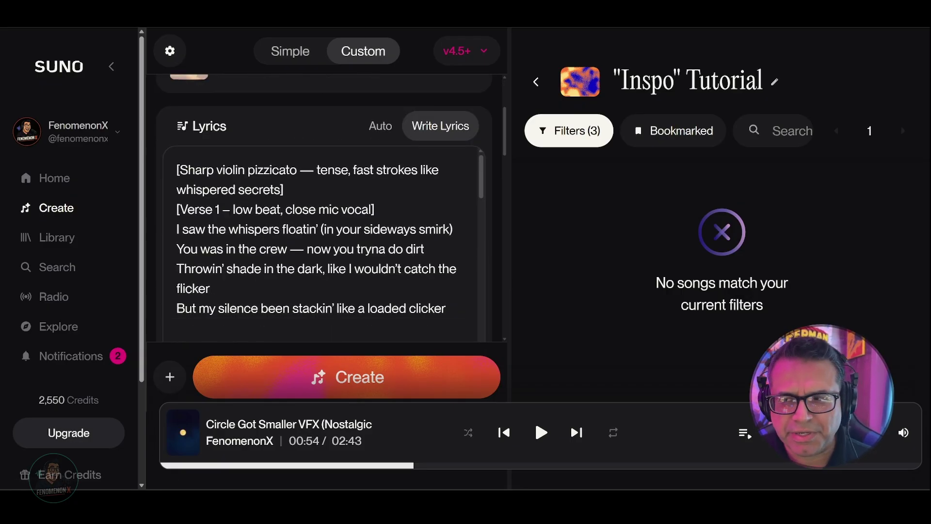
scroll(325, 242, down, 10)
scroll(488, 321, down, 10)
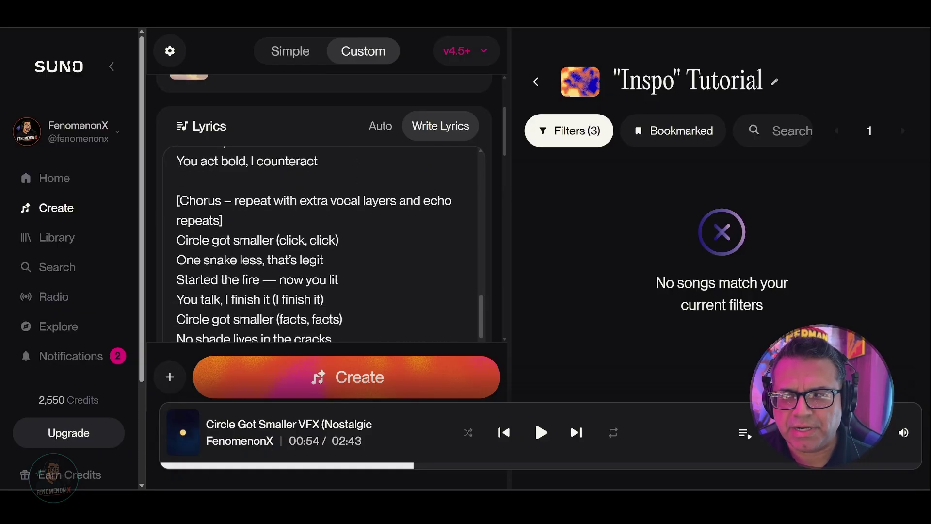
scroll(490, 320, down, 8)
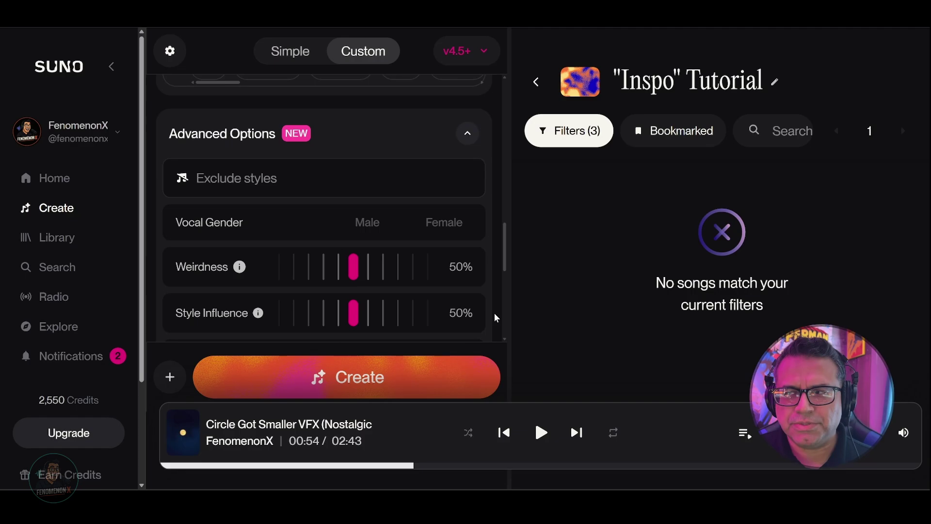
scroll(496, 318, down, 1)
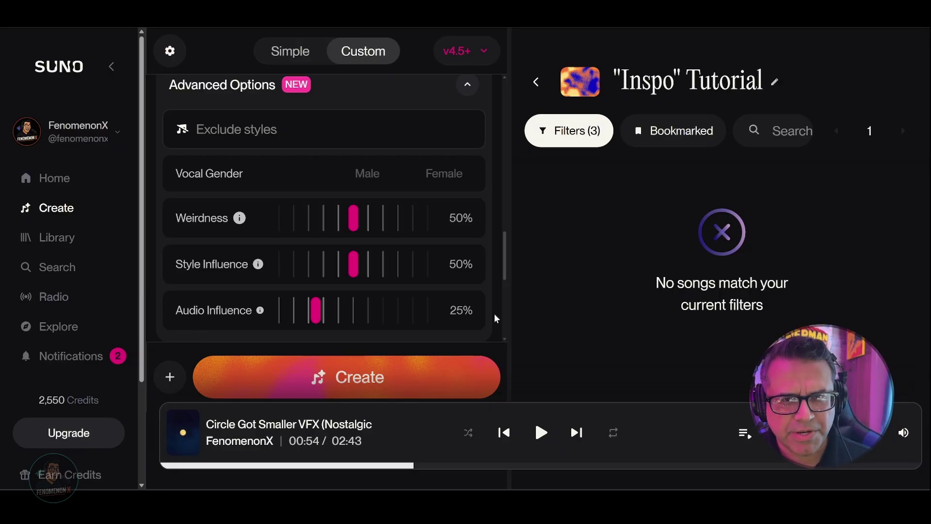
click(359, 187)
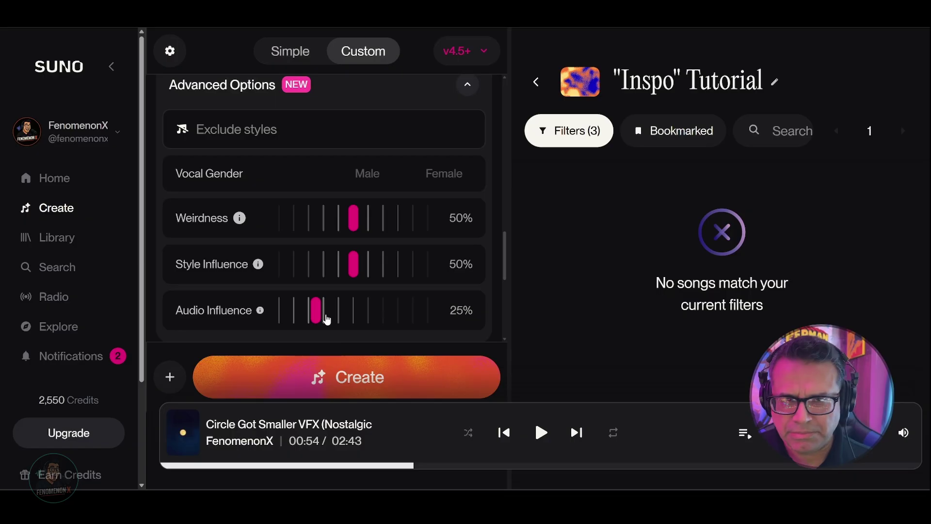
scroll(327, 319, up, 10)
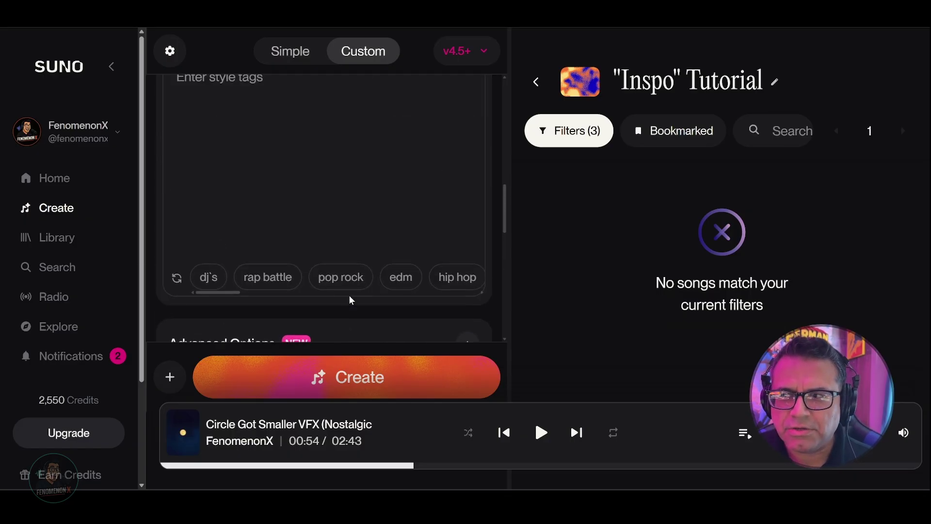
scroll(425, 290, down, 10)
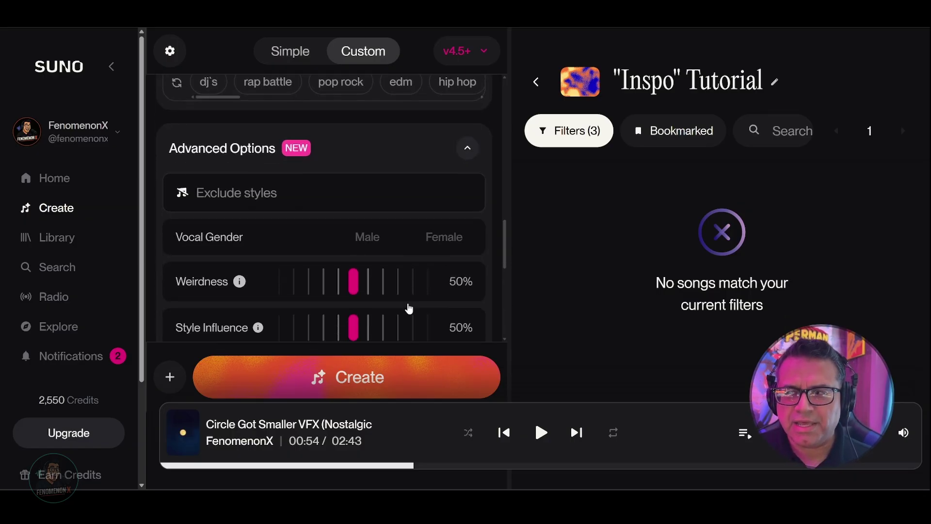
scroll(374, 316, up, 10)
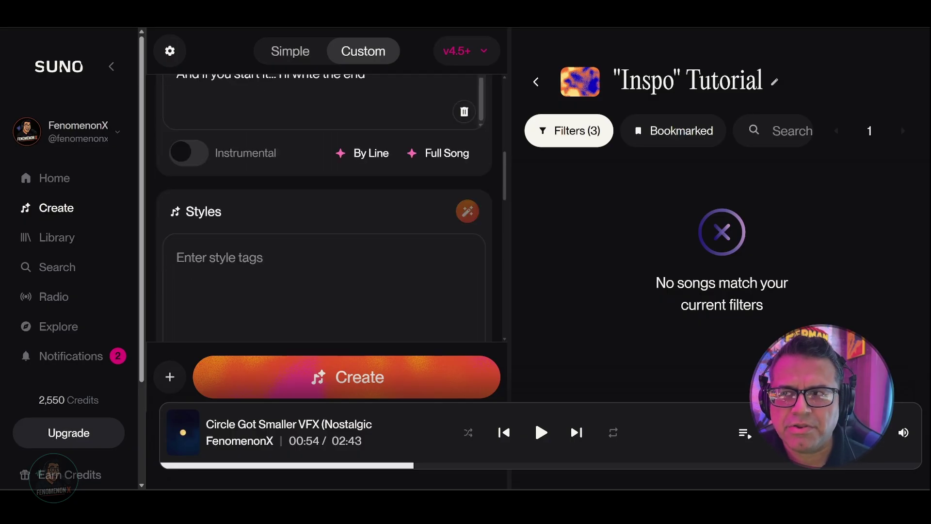
scroll(322, 272, up, 2)
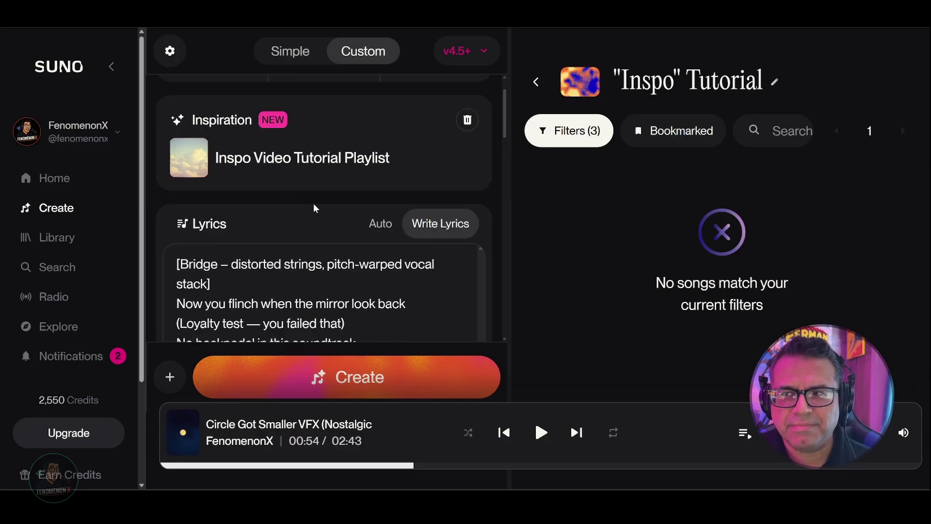
Change the song title to "Circle Got Smaller VFX (Insp test 01)".
scroll(349, 227, down, 10)
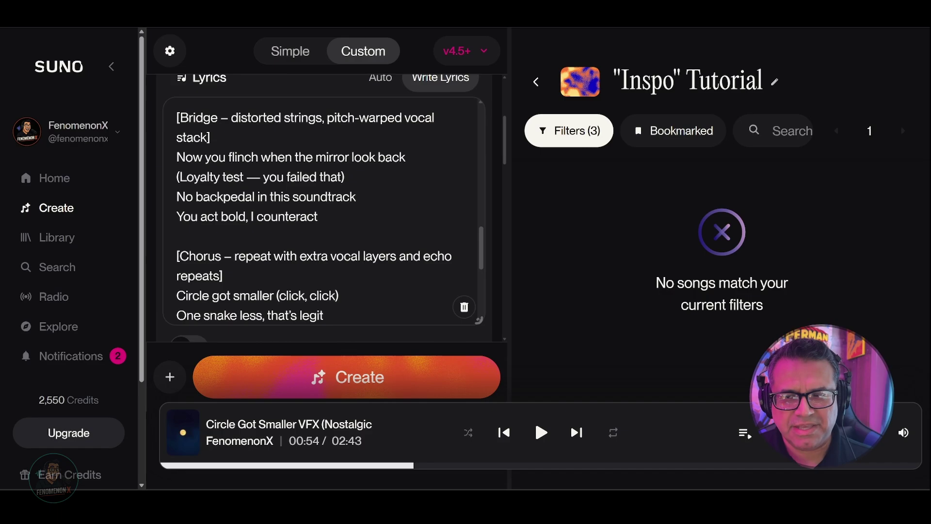
scroll(429, 306, down, 10)
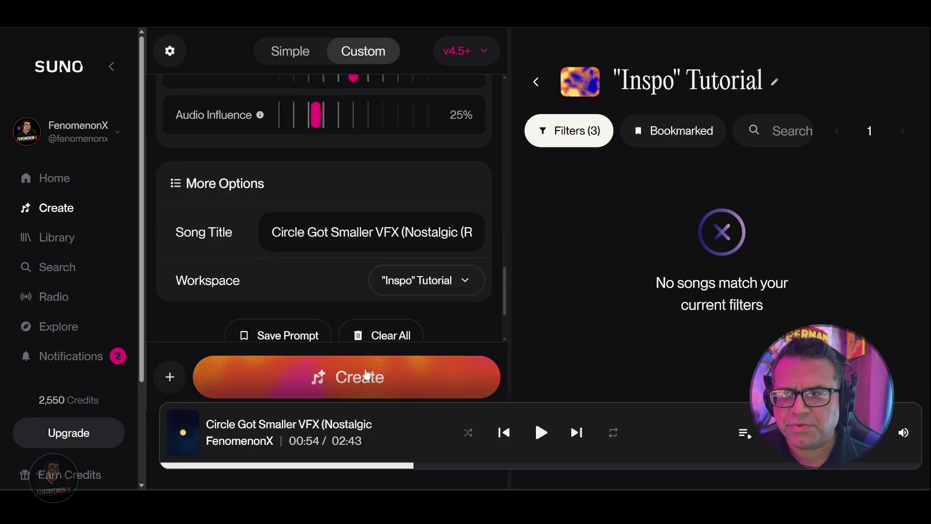
drag(401, 231, 513, 222)
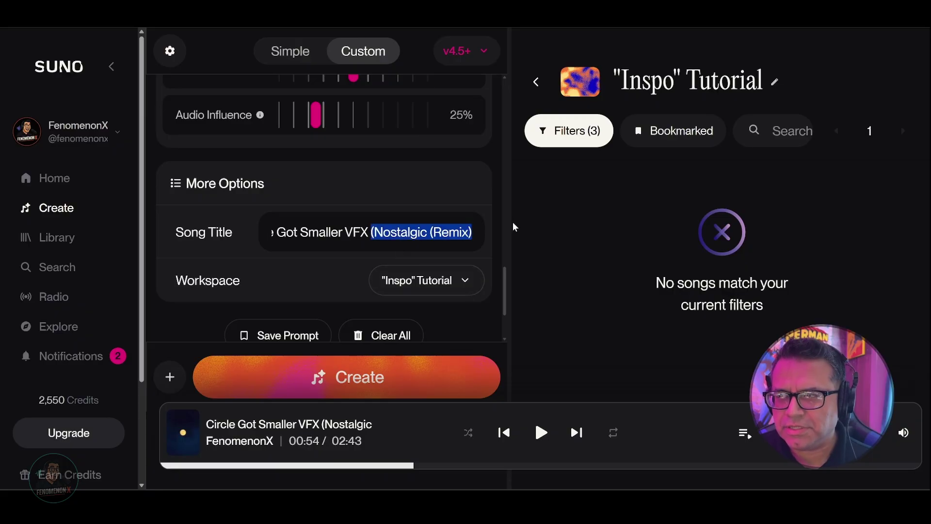
key(BackSpace)
text(()
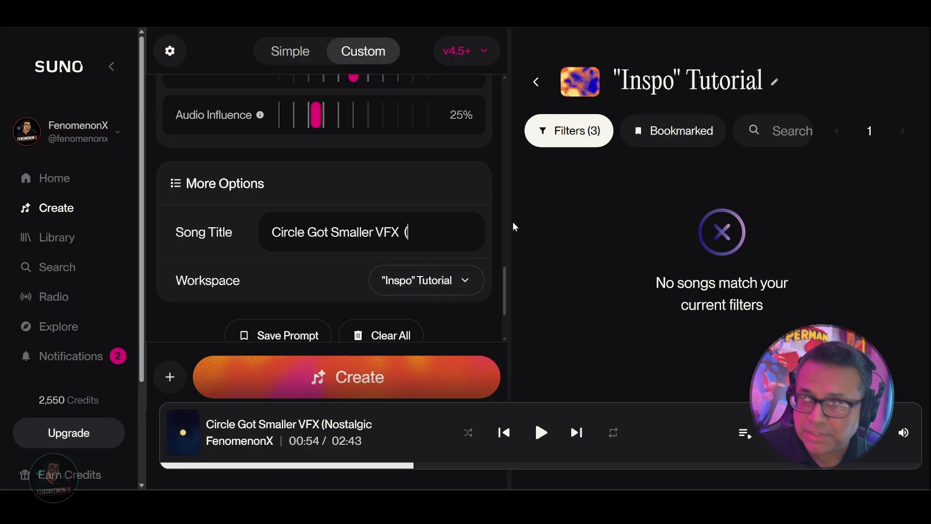
text(Insp t)
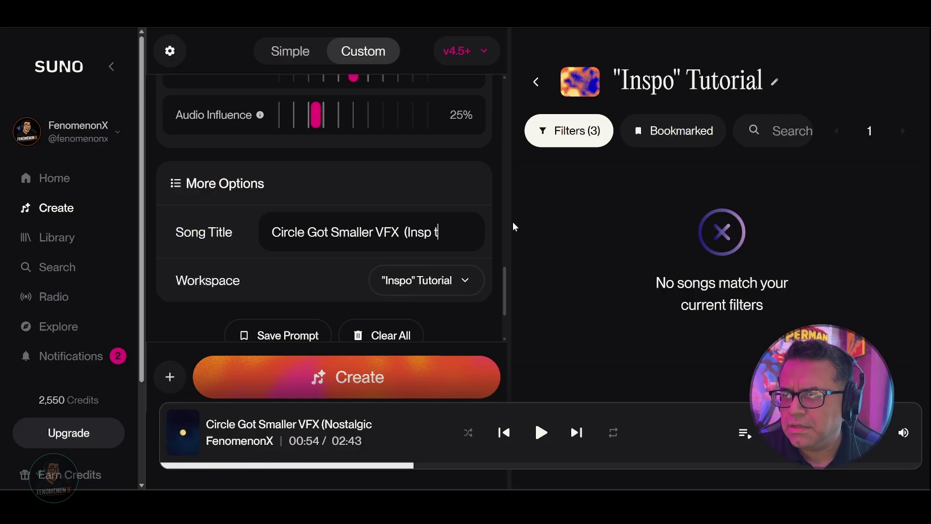
text(est 01))
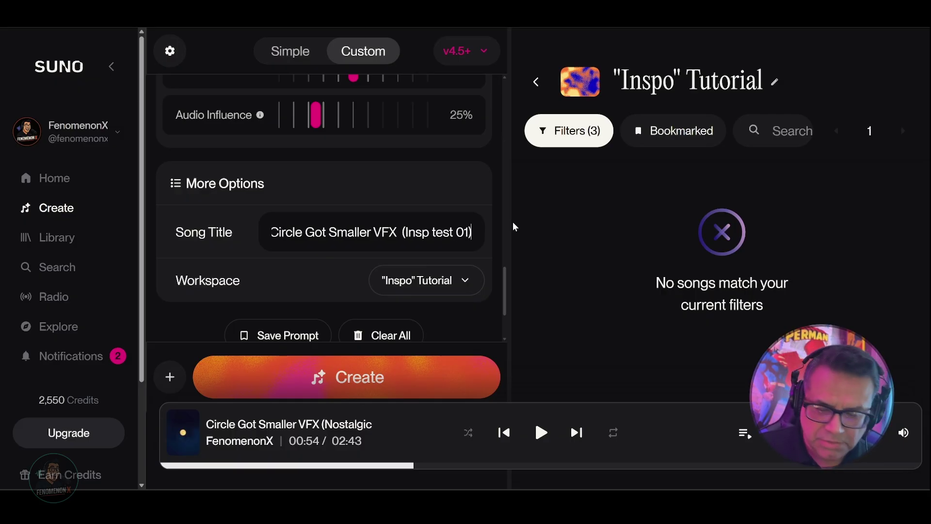
Generate the song from the lyrics and the inspiration playlist, and look back over the styles section.
click(383, 373)
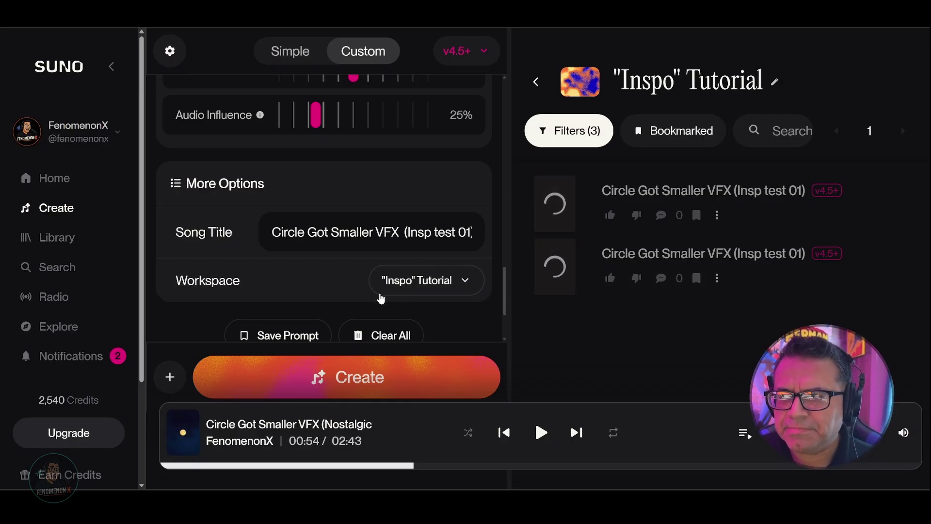
scroll(330, 264, up, 4)
scroll(330, 265, up, 5)
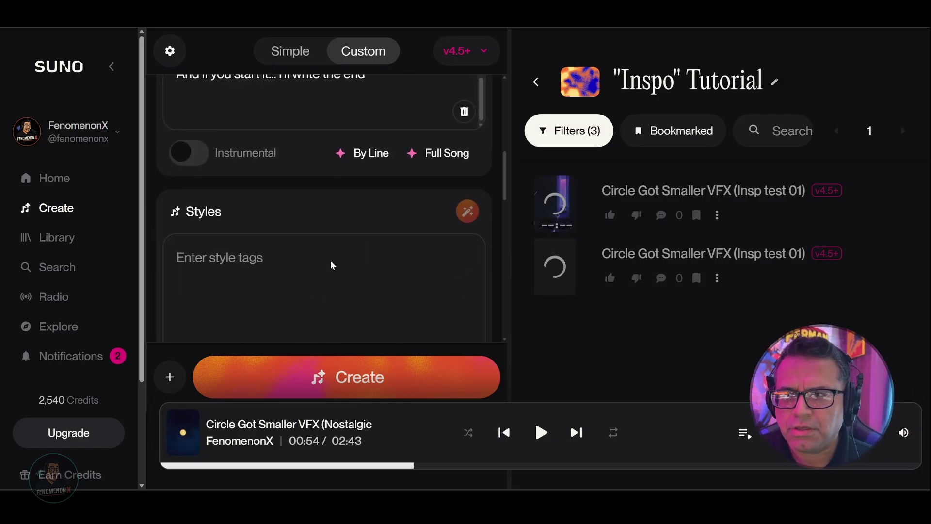
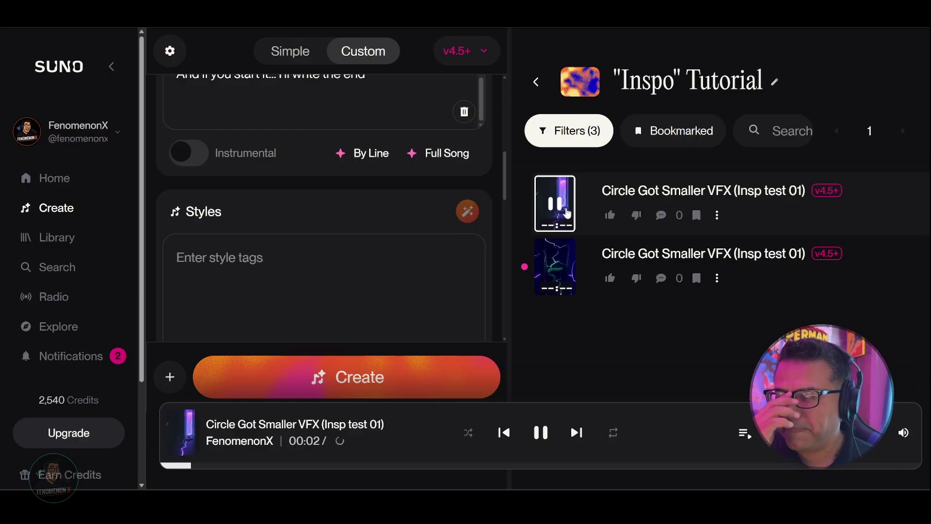
Listen to the first generated version while going back to the start of the lyrics, and pause it.
scroll(320, 209, up, 4)
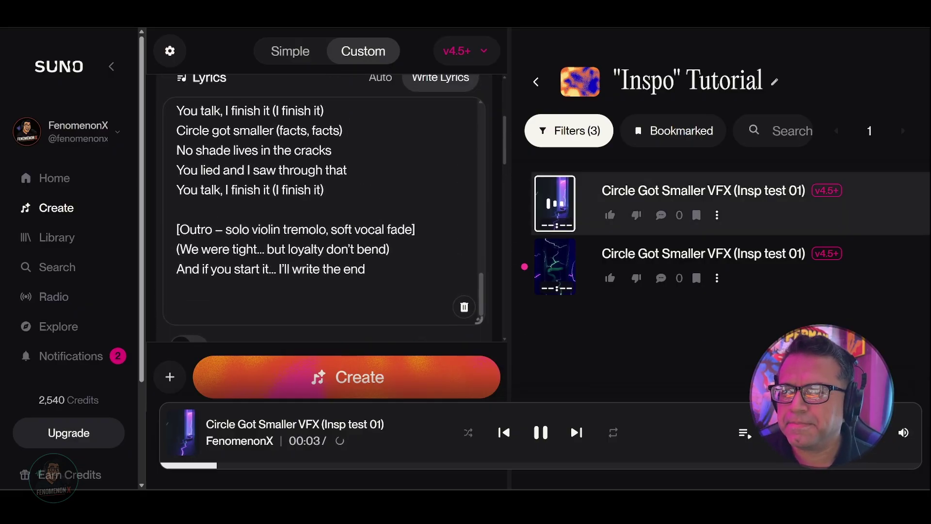
scroll(430, 249, down, 5)
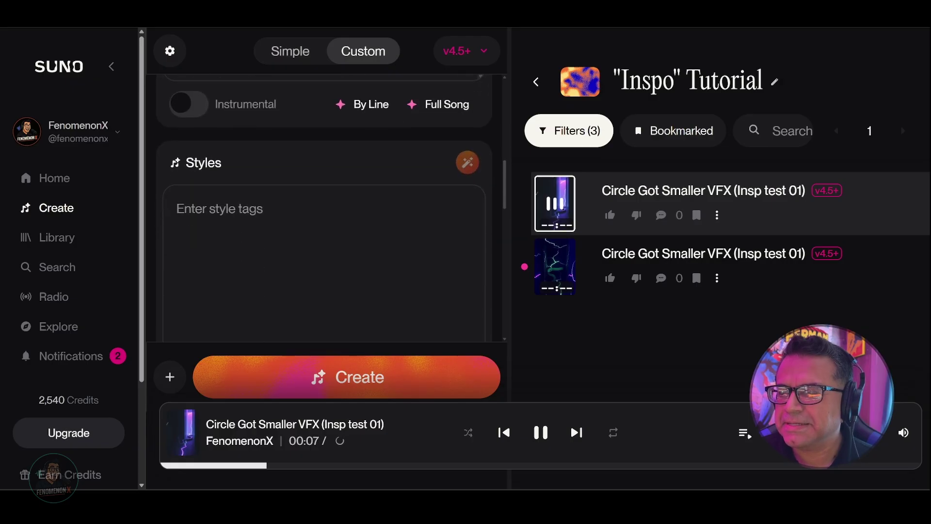
scroll(429, 250, up, 6)
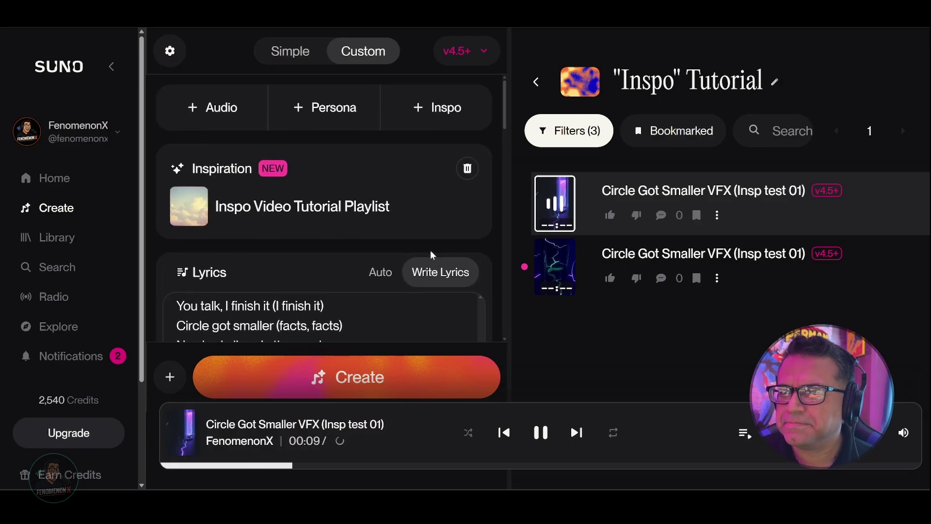
scroll(430, 250, down, 4)
scroll(485, 242, up, 3)
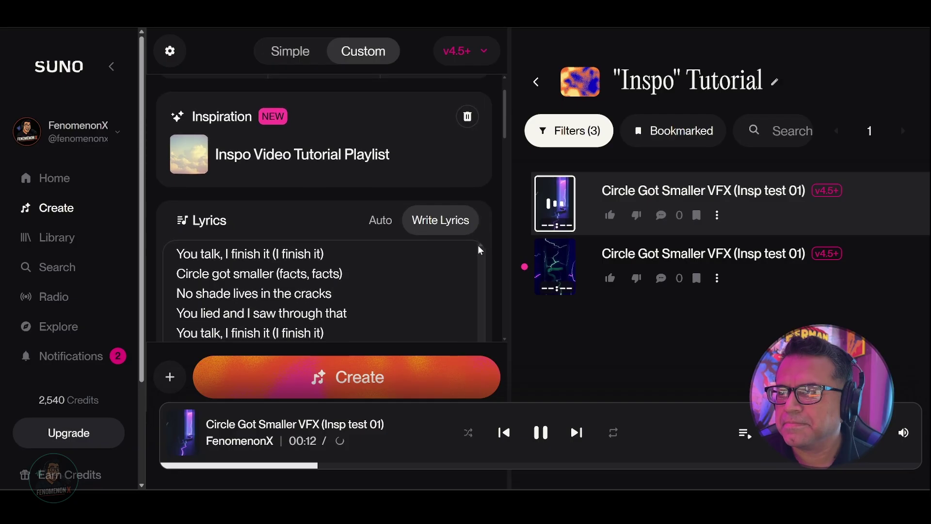
scroll(480, 245, down, 5)
drag(483, 290, 481, 124)
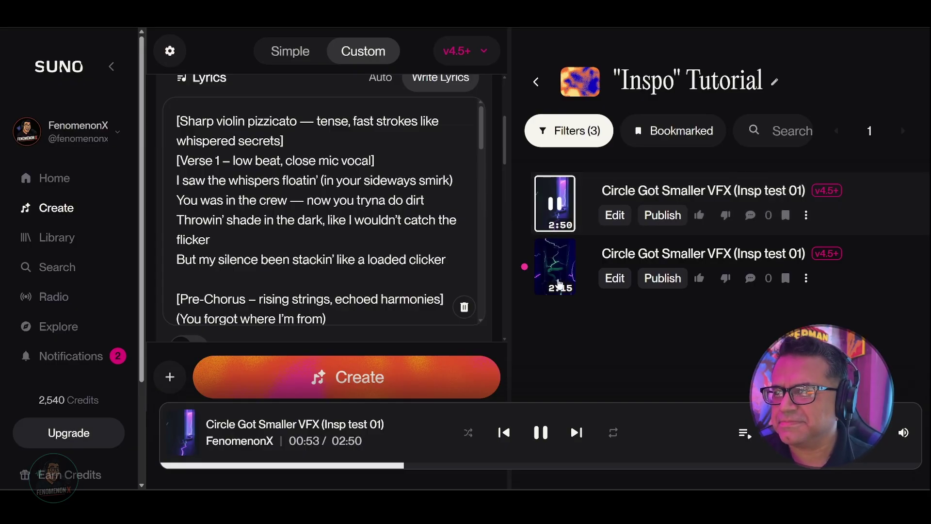
click(540, 433)
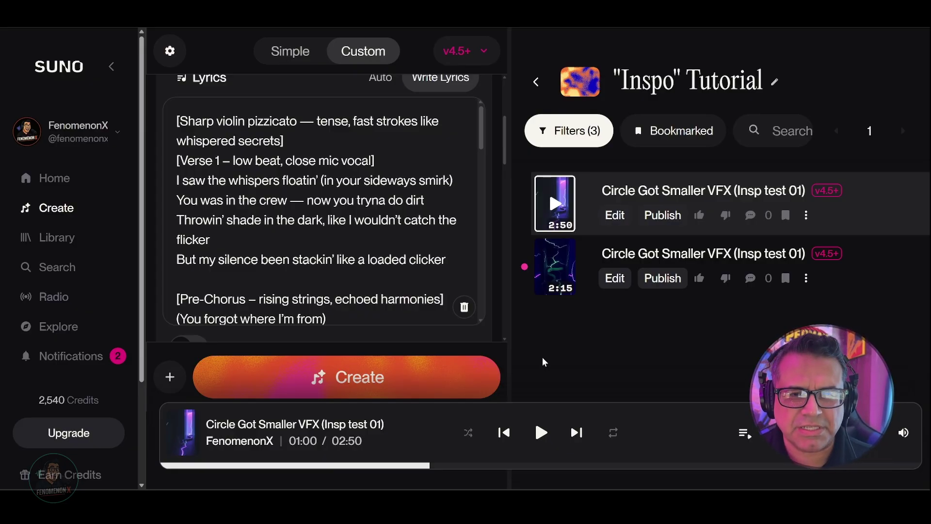
Play and pause the second generated version, and look over the styles section.
click(555, 268)
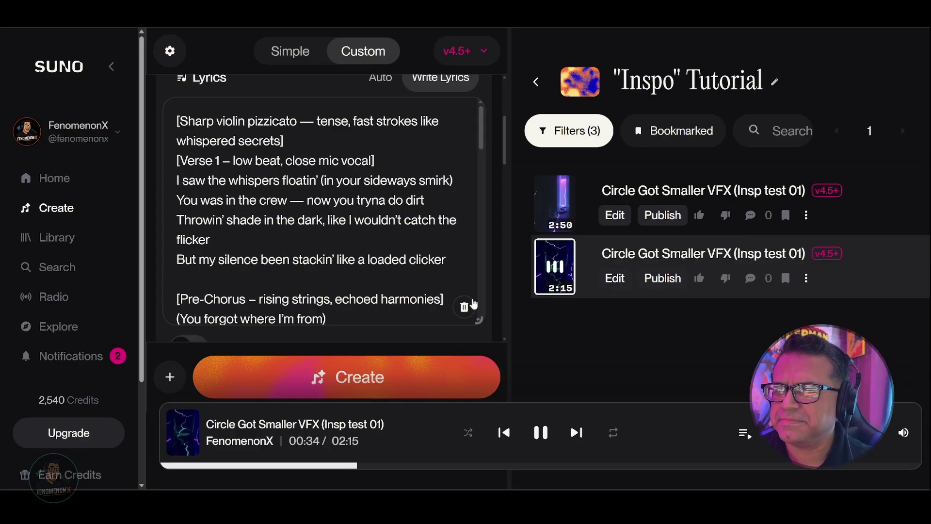
click(555, 269)
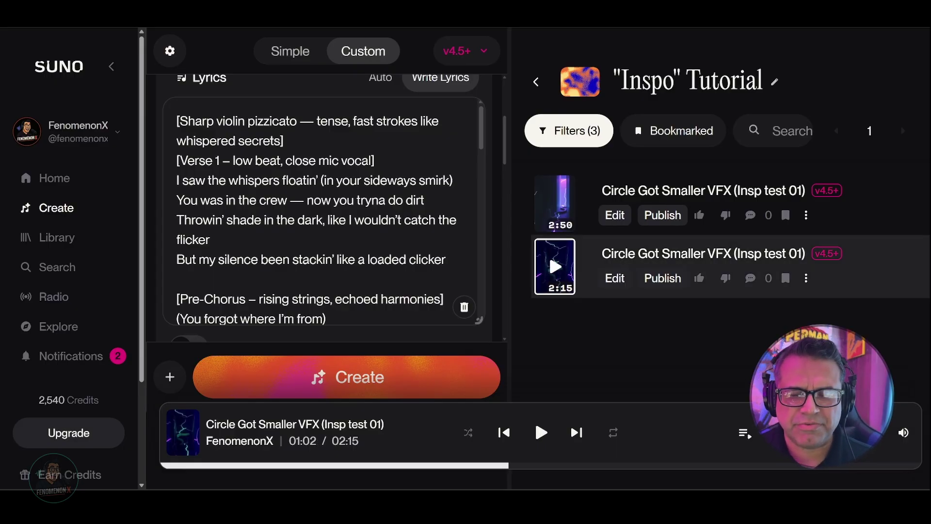
scroll(324, 209, up, 2)
scroll(324, 209, down, 6)
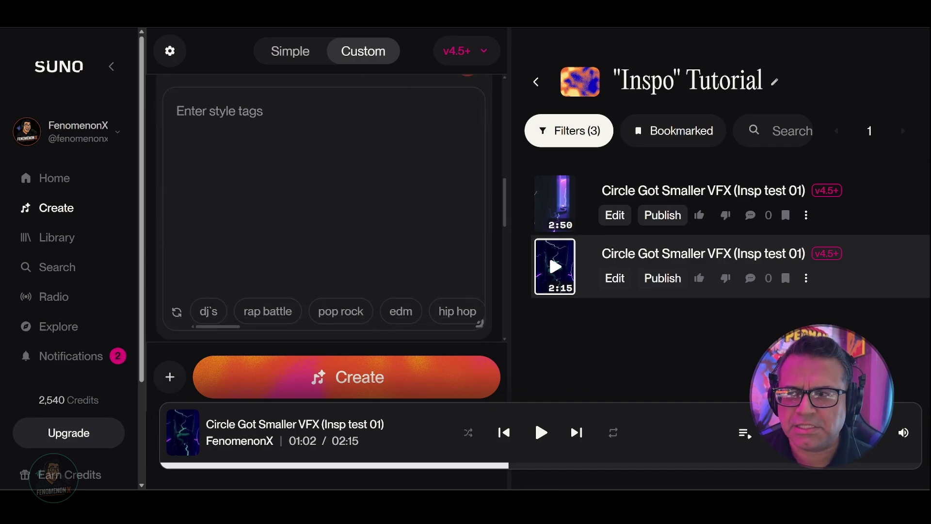
scroll(324, 208, up, 2)
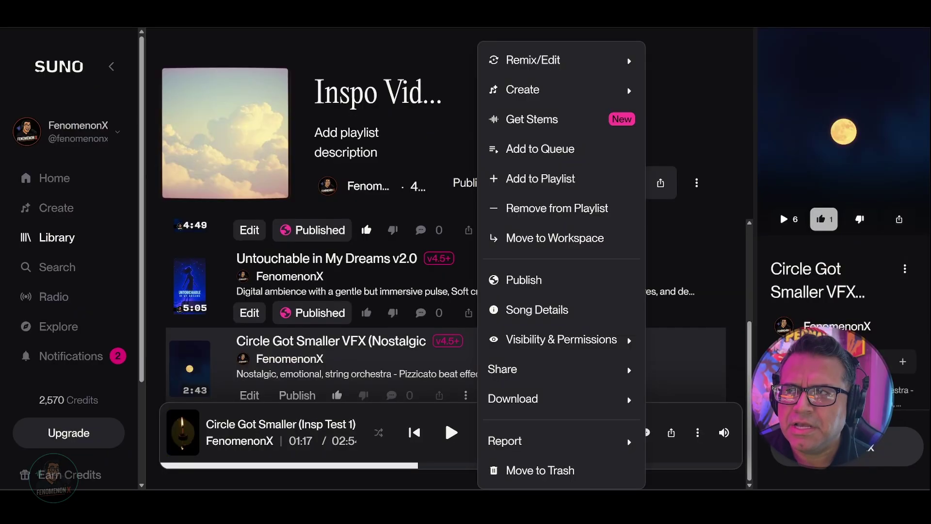
Copy the visible style description from the details of the "Circle Got Smaller VFX (Nostalgic" song in the inspiration playlist.
click(435, 195)
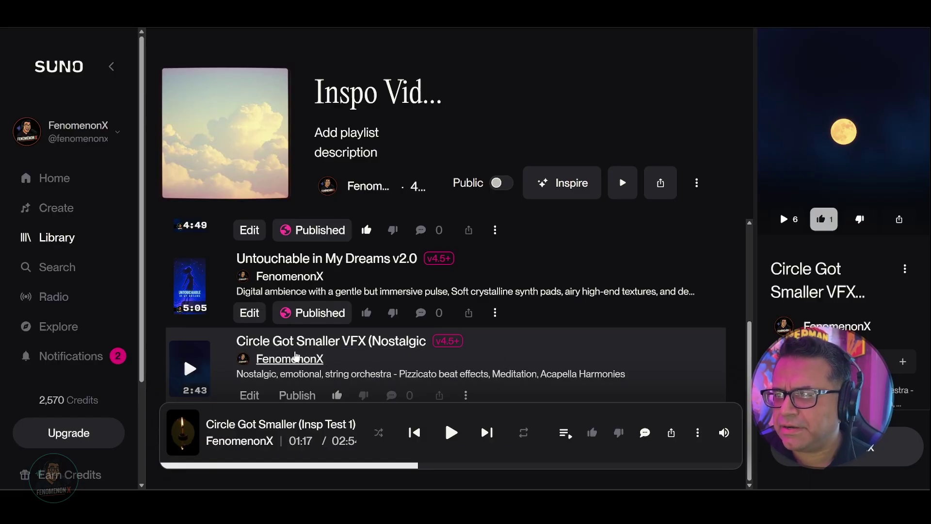
scroll(857, 283, down, 3)
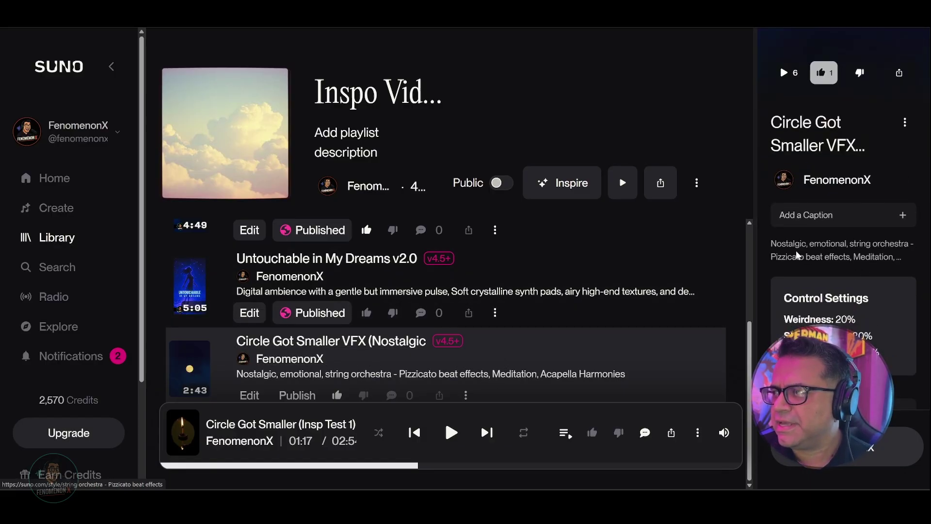
drag(768, 242, 884, 263)
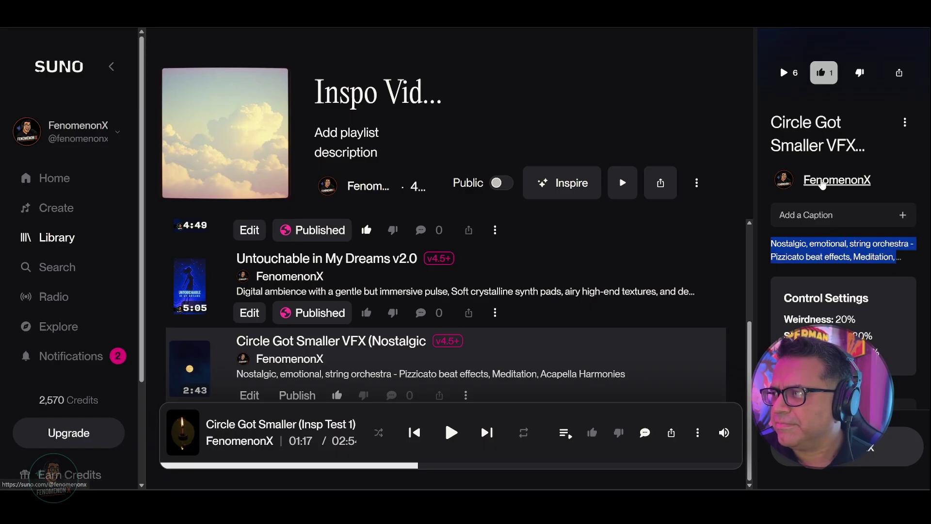
right_click(835, 247)
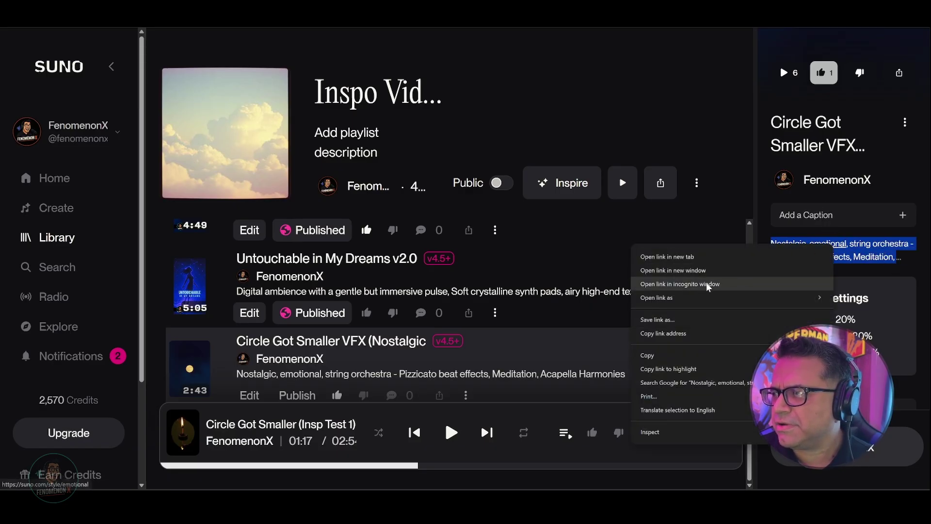
click(652, 355)
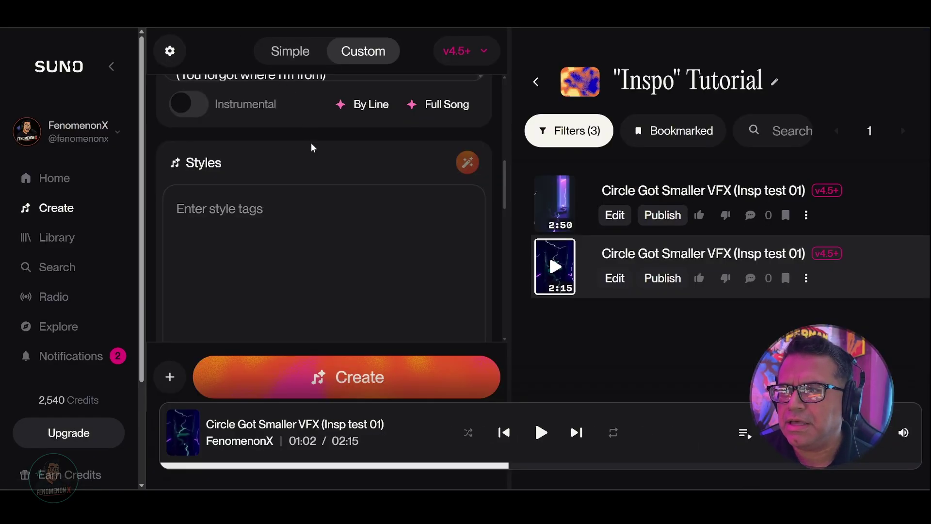
Fill the new song's styles with "Nostalgic, emotional, string orchestra - Pizzicato beat effects, Meditation,".
scroll(313, 147, up, 5)
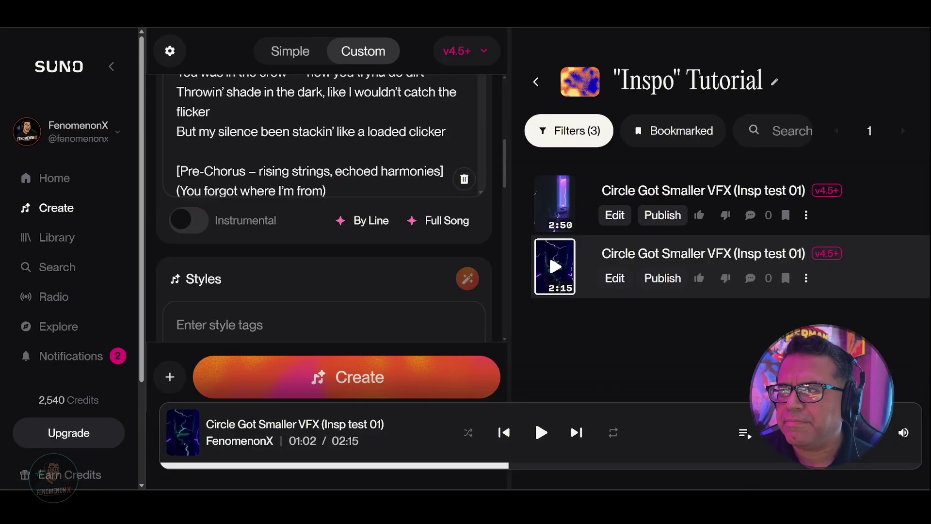
scroll(291, 238, up, 3)
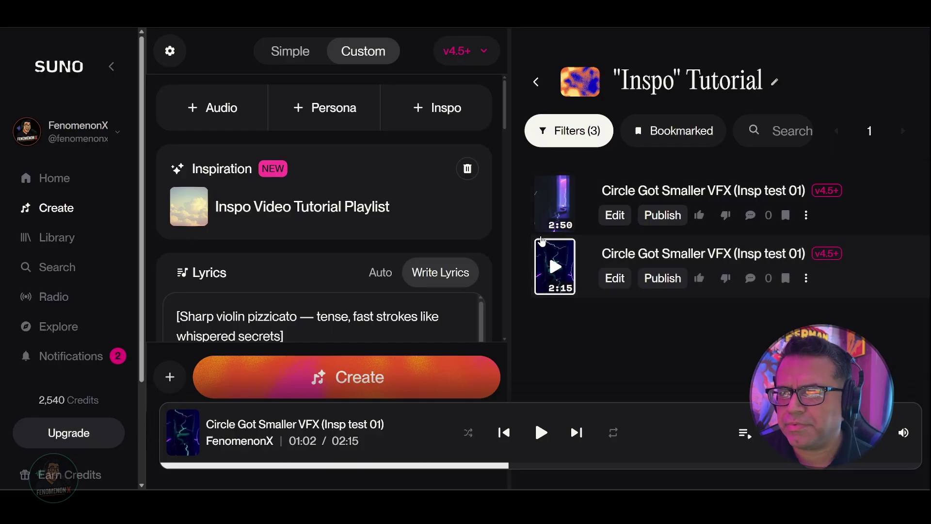
scroll(287, 238, down, 10)
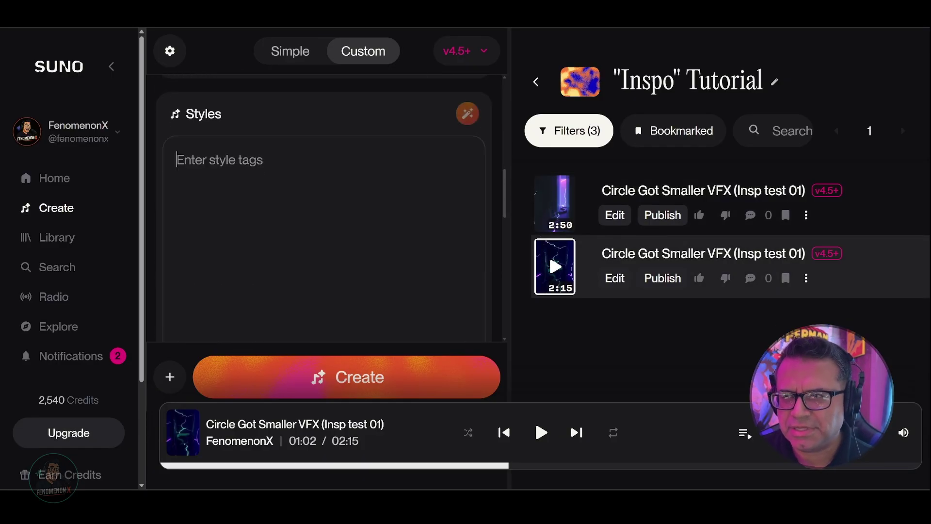
key(ctrl+v)
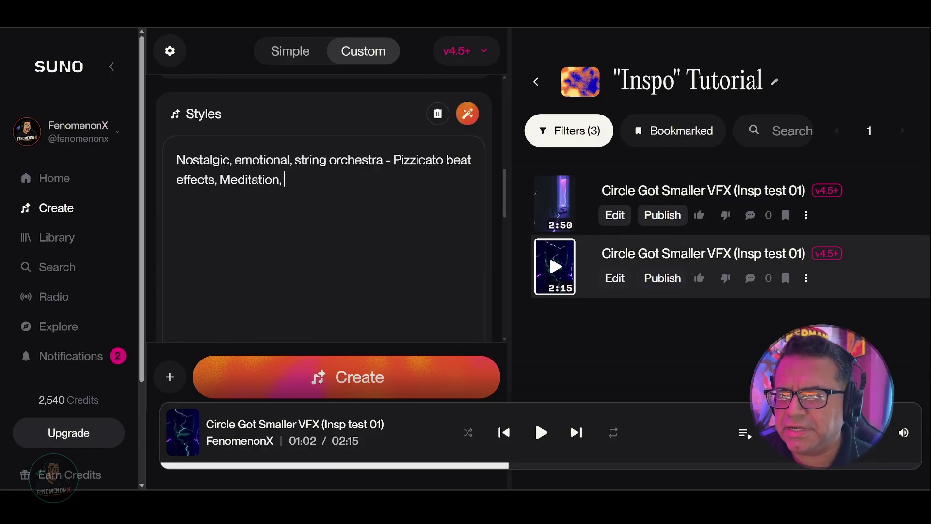
Set the vocal gender to Female and generate the song with the added style tags.
scroll(430, 291, down, 5)
click(447, 178)
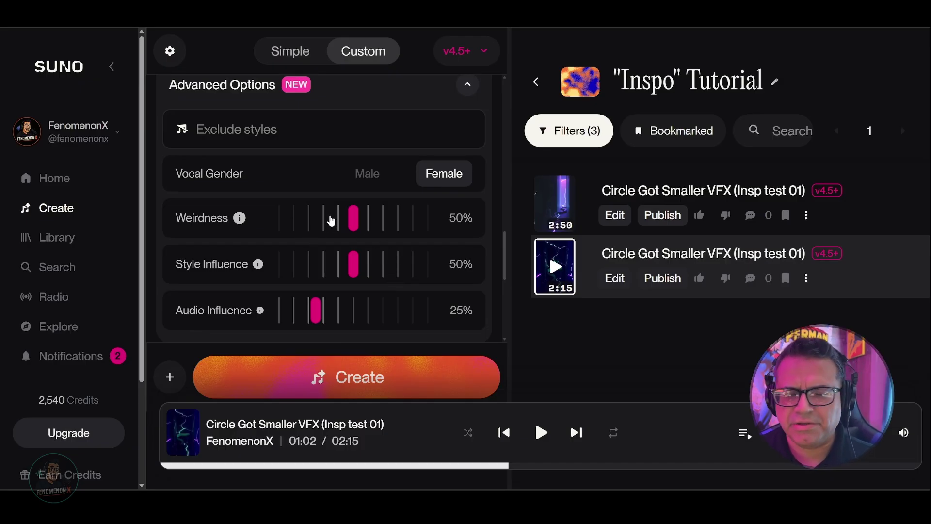
click(364, 379)
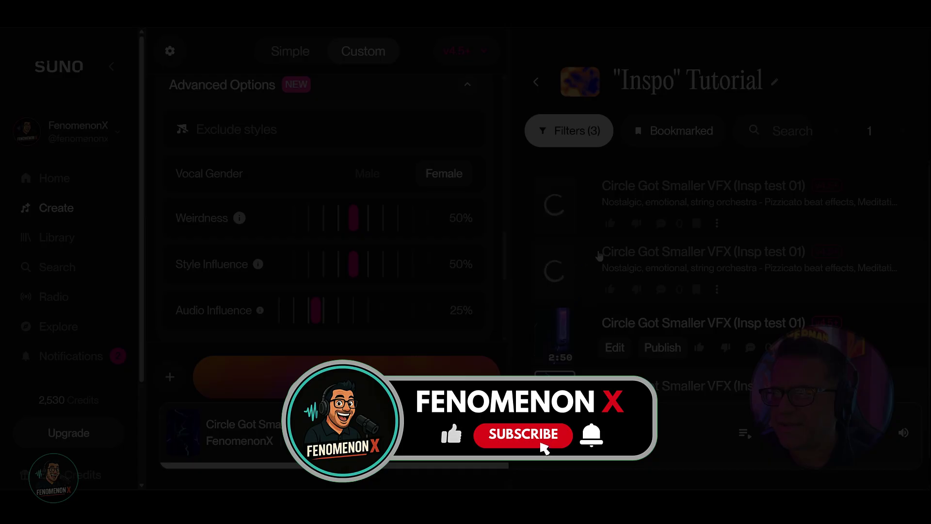
Look back over the lyrics and styles, and start playing the first song generated with style tags.
scroll(371, 291, up, 5)
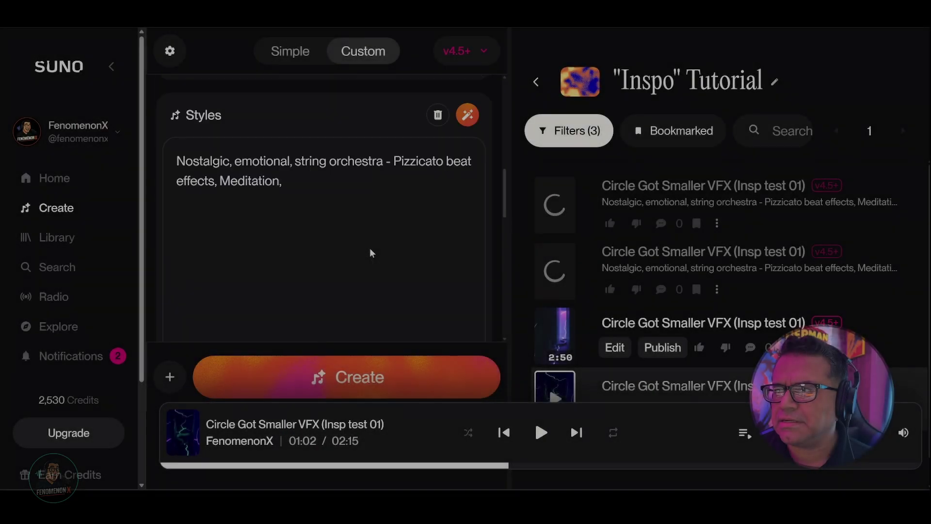
scroll(370, 252, up, 5)
scroll(371, 238, down, 6)
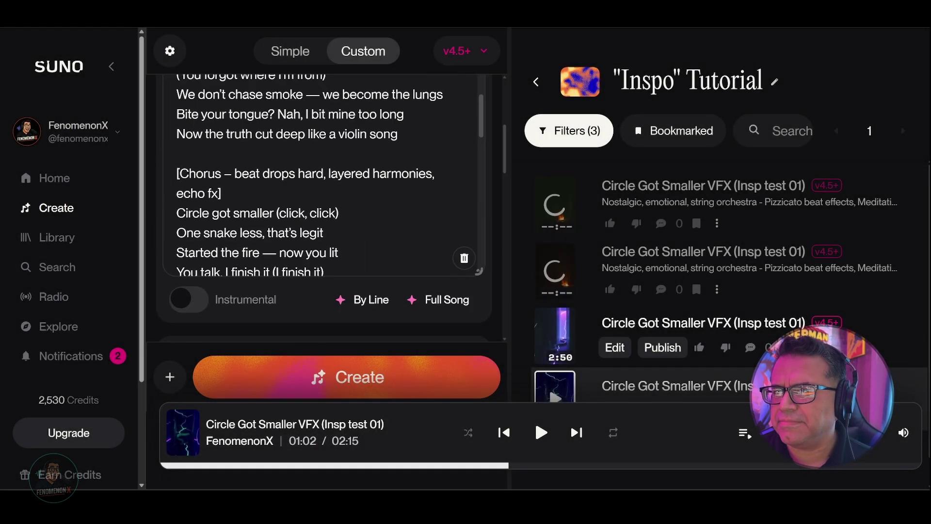
scroll(320, 175, down, 4)
scroll(320, 174, up, 6)
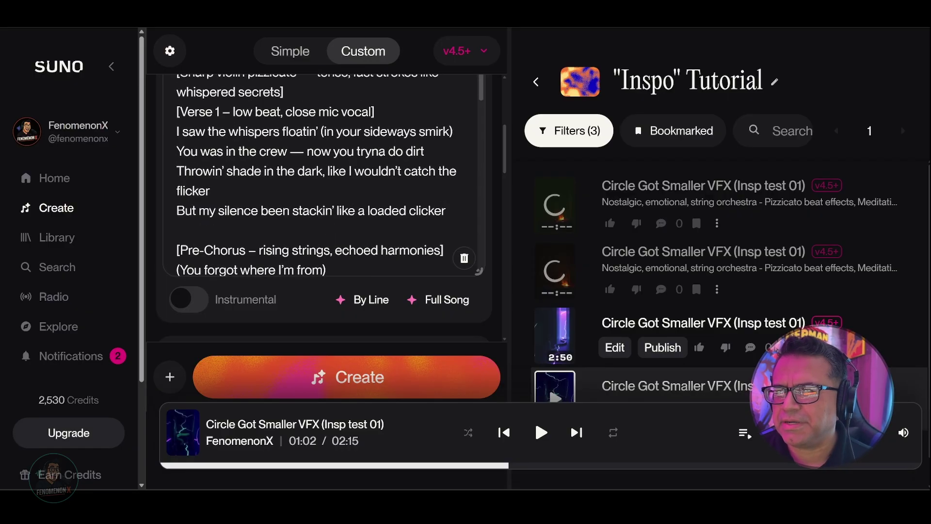
scroll(324, 208, down, 5)
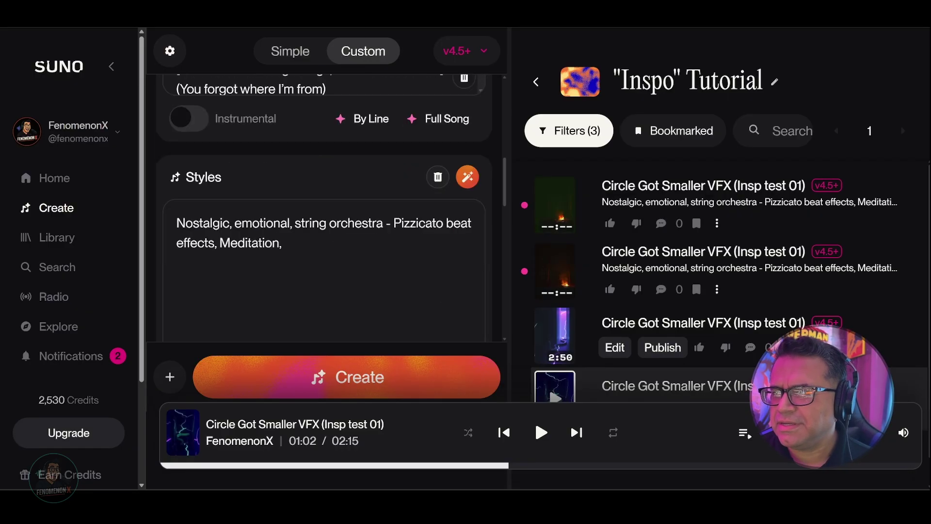
click(556, 208)
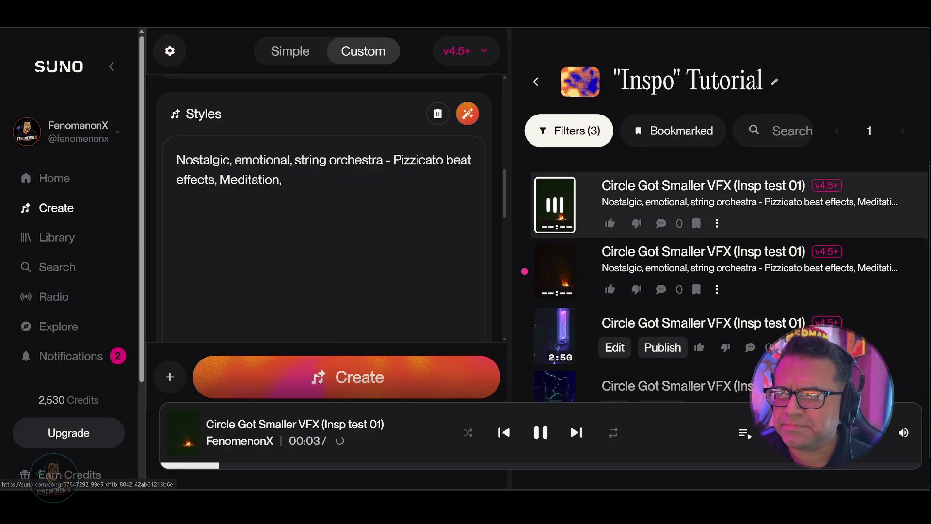
Examine the advanced options, inspiration and opening lyrics during playback of the style-tagged song, and pause it.
scroll(409, 305, down, 4)
scroll(409, 303, down, 2)
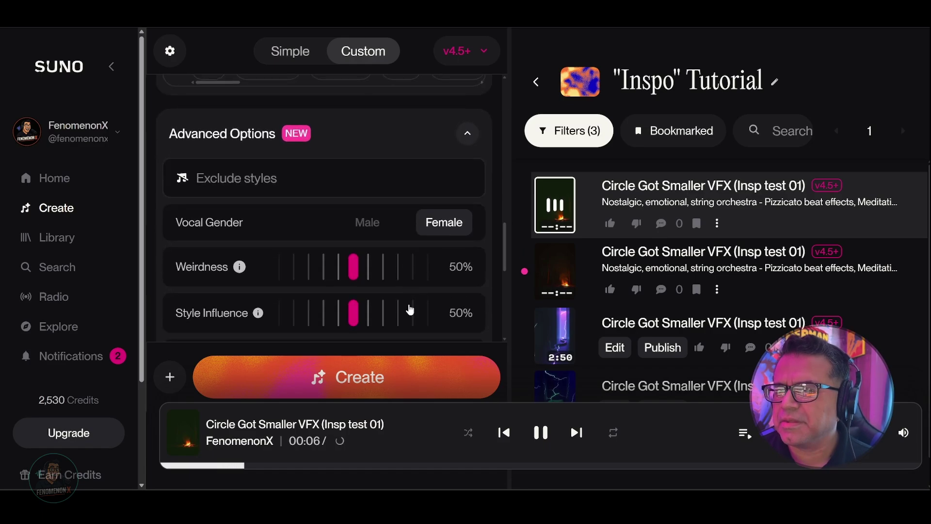
scroll(434, 281, down, 2)
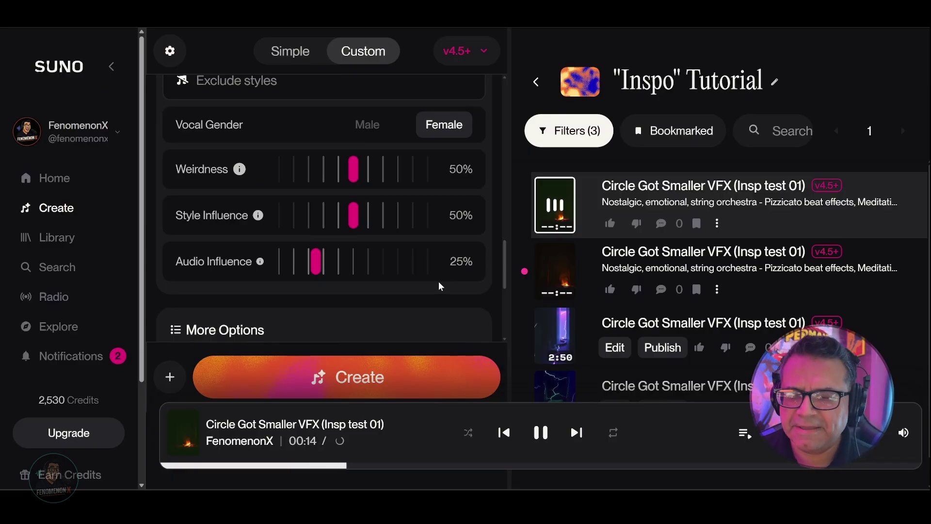
scroll(438, 281, up, 10)
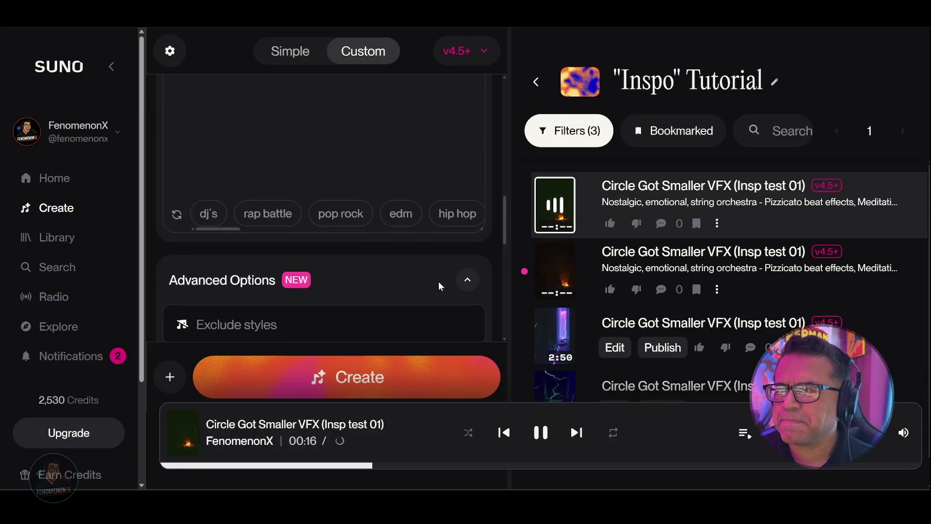
scroll(438, 281, down, 3)
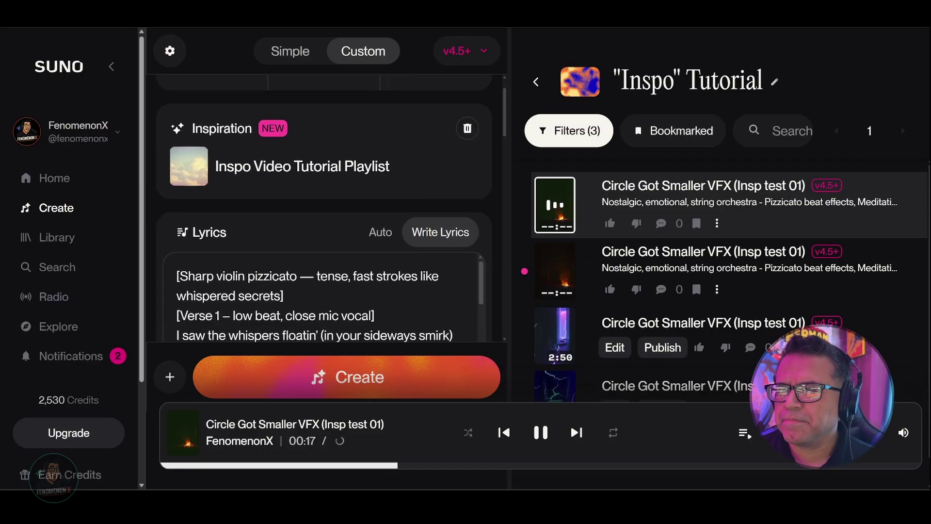
scroll(320, 262, up, 2)
scroll(320, 261, down, 2)
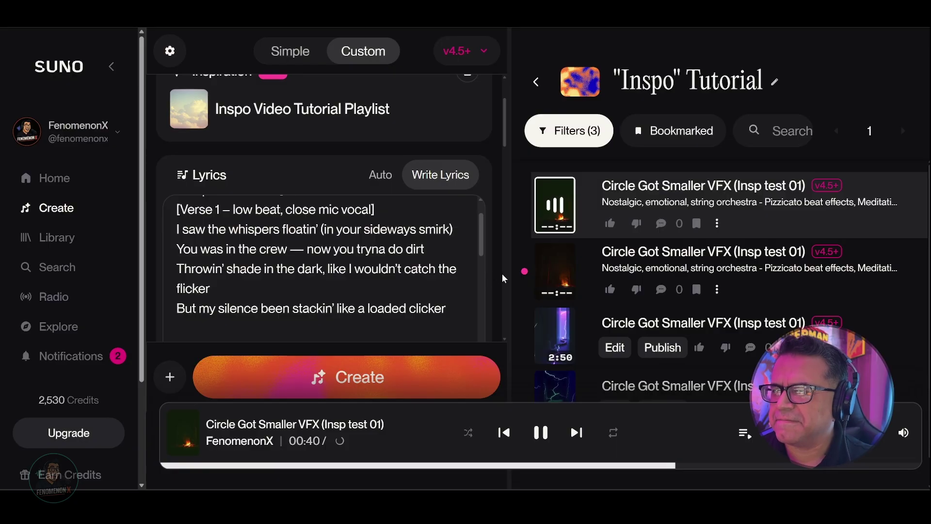
mouse_move(553, 274)
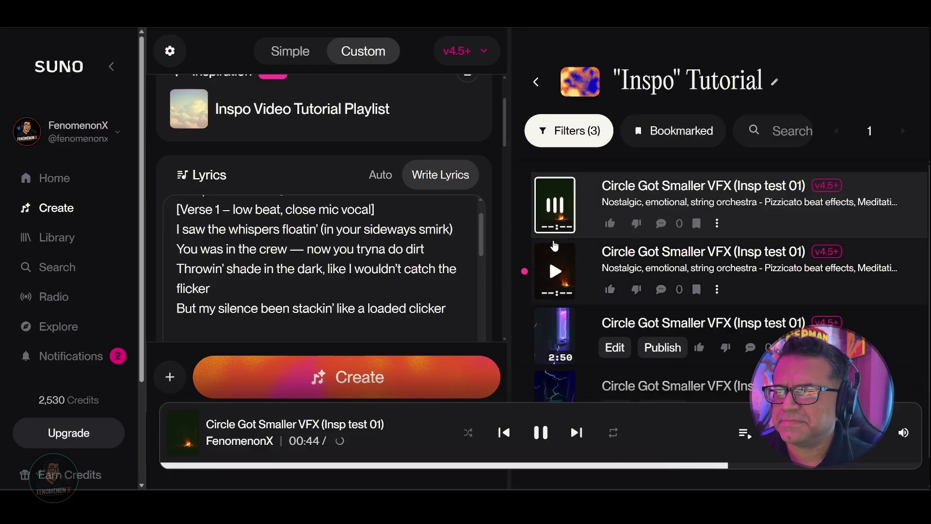
click(555, 217)
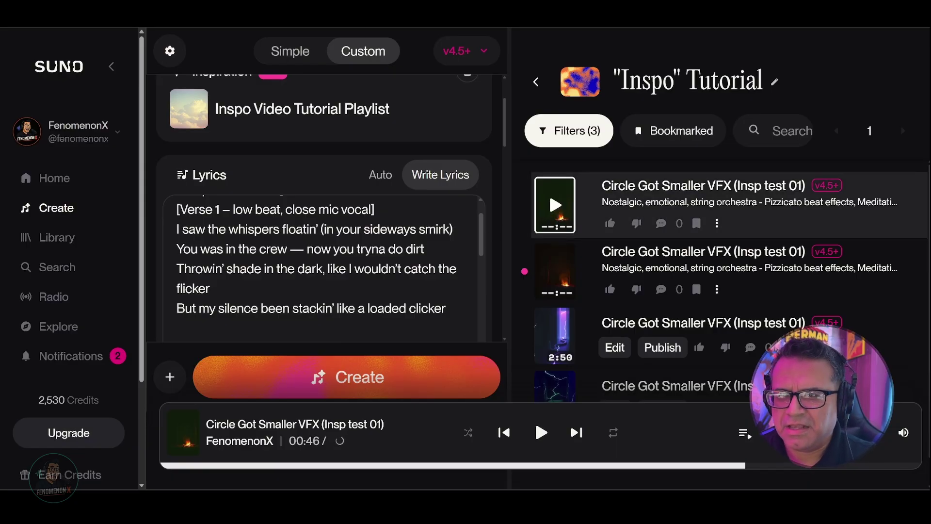
Look through the rest of the lyrics down to the styles section.
scroll(325, 267, down, 5)
scroll(325, 267, down, 12)
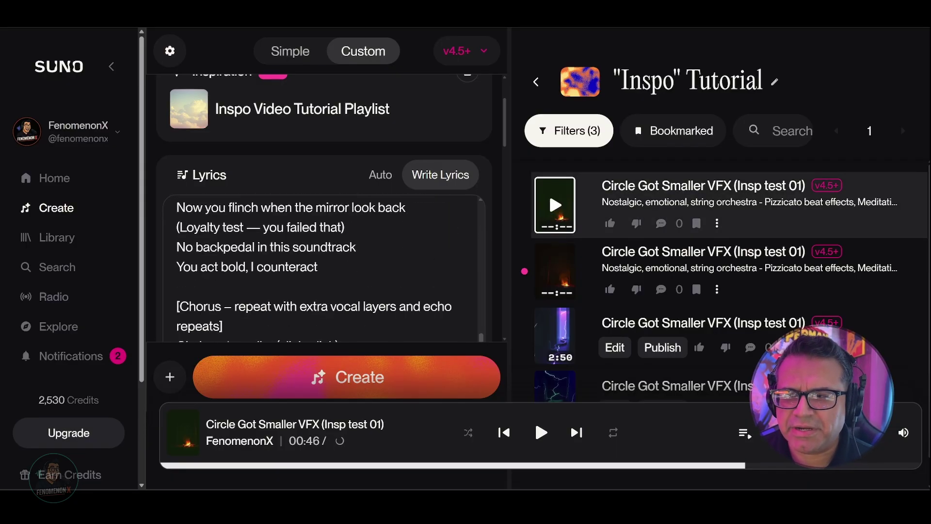
scroll(323, 209, down, 6)
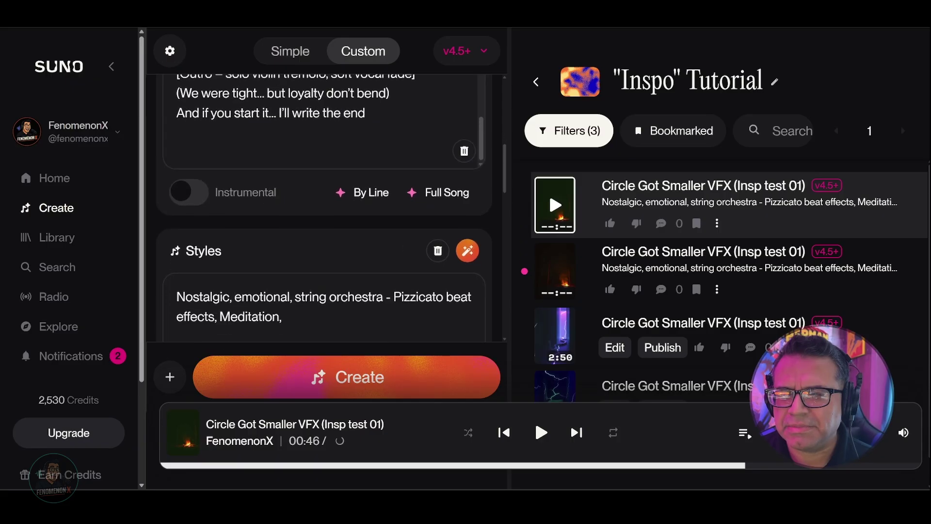